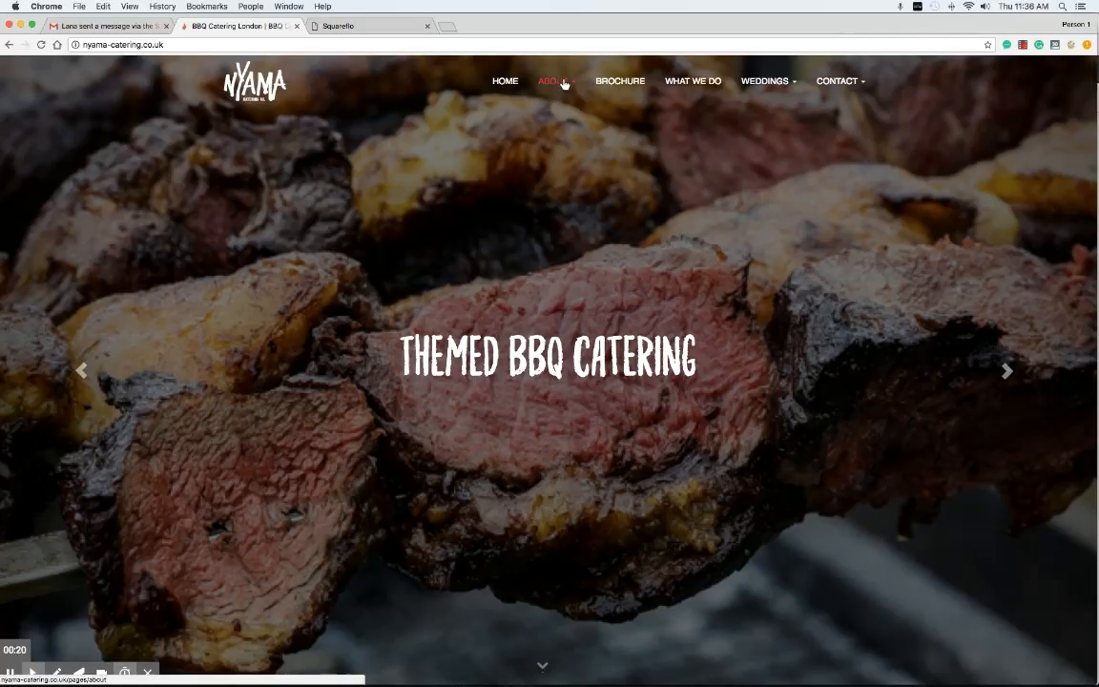
Step: Sign into Squareflo and scroll the Navigation list showing Home, About and Weddings
mouse_move(563, 85)
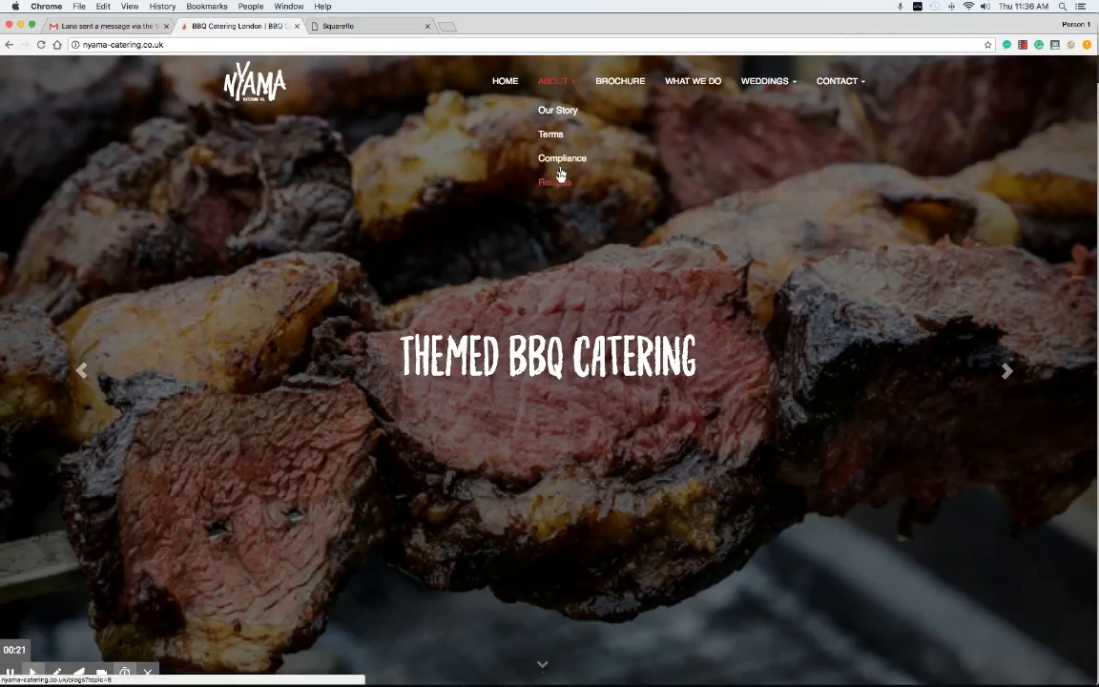
scroll(567, 186, "down", 5)
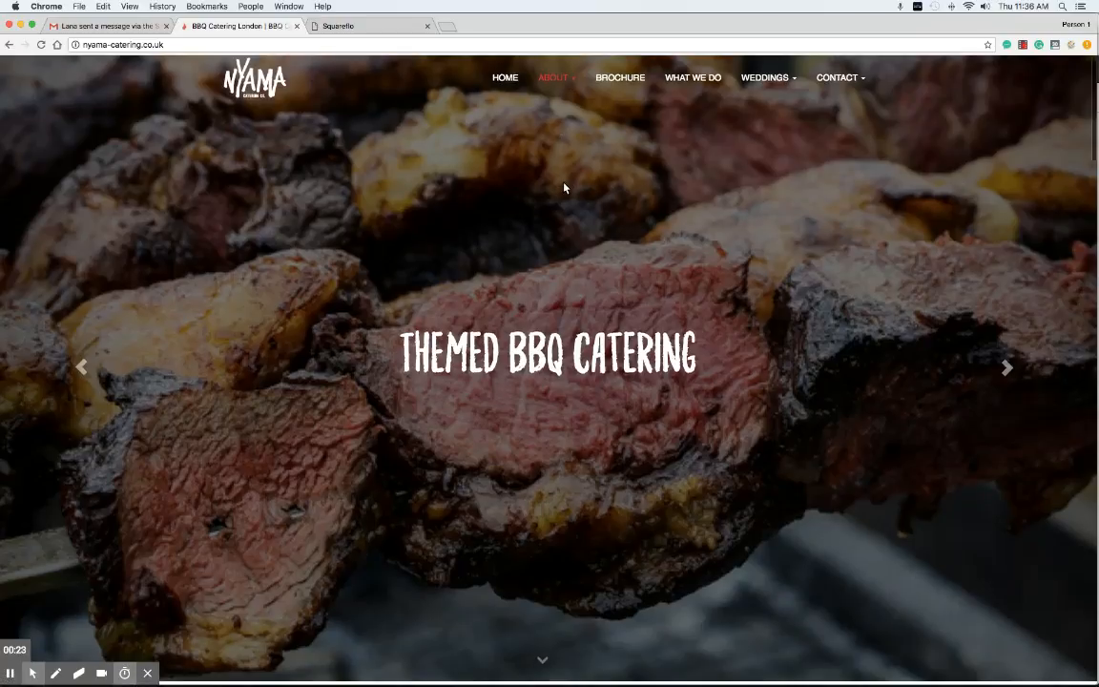
scroll(563, 188, "down", 2)
scroll(563, 124, "up", 1)
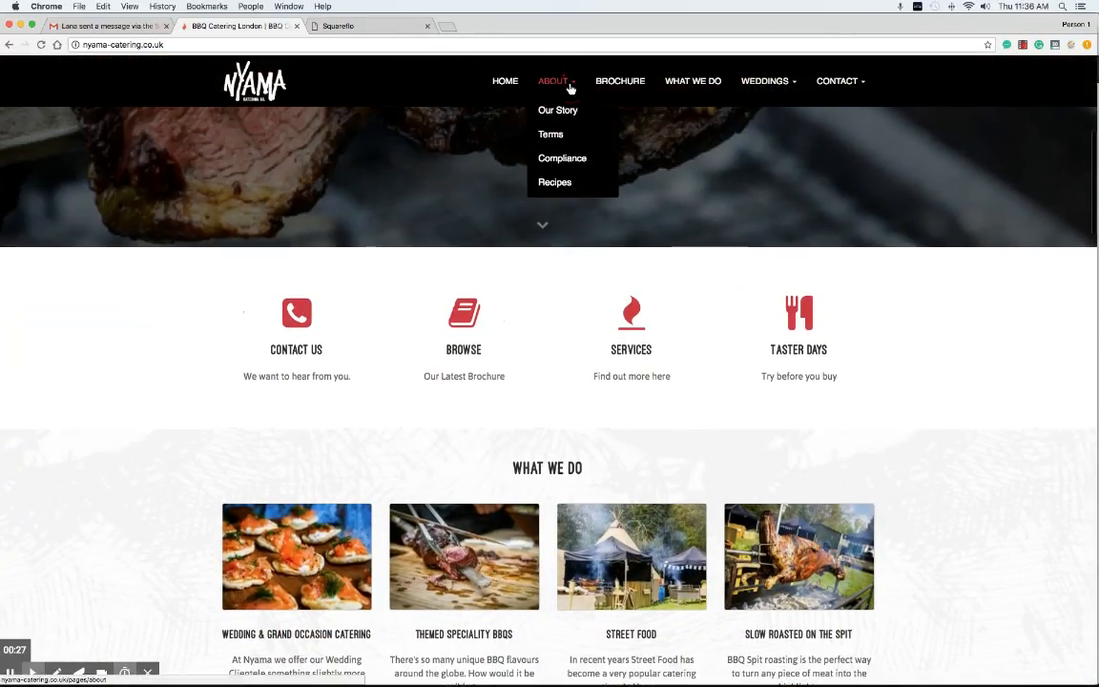
scroll(516, 202, "up", 6)
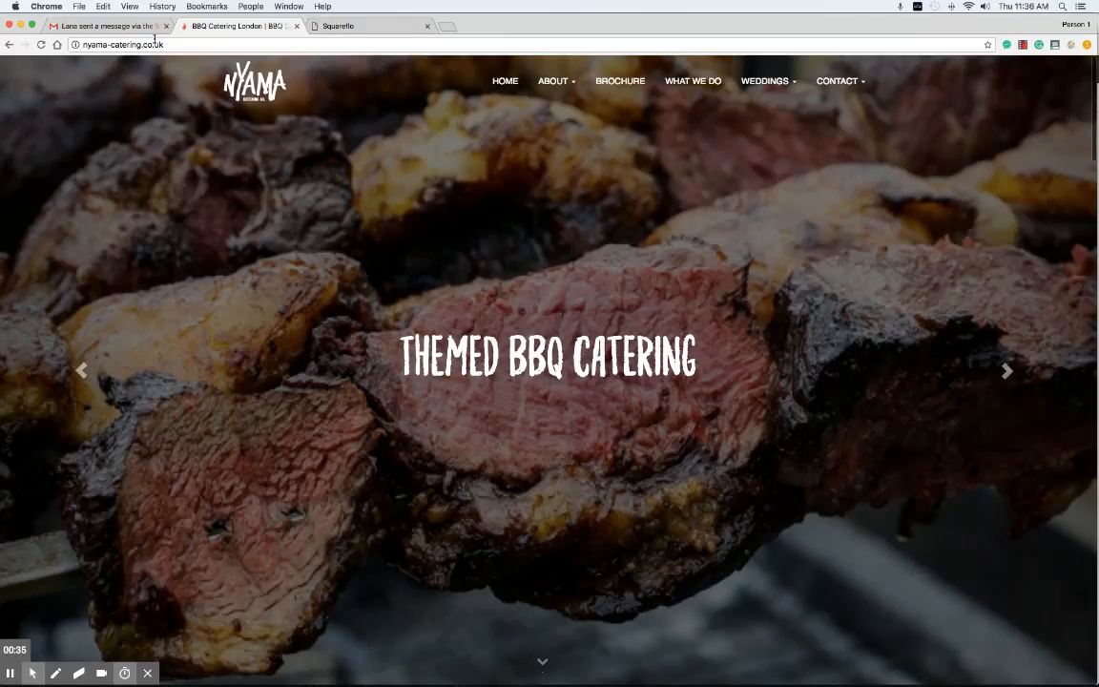
left_click(372, 28)
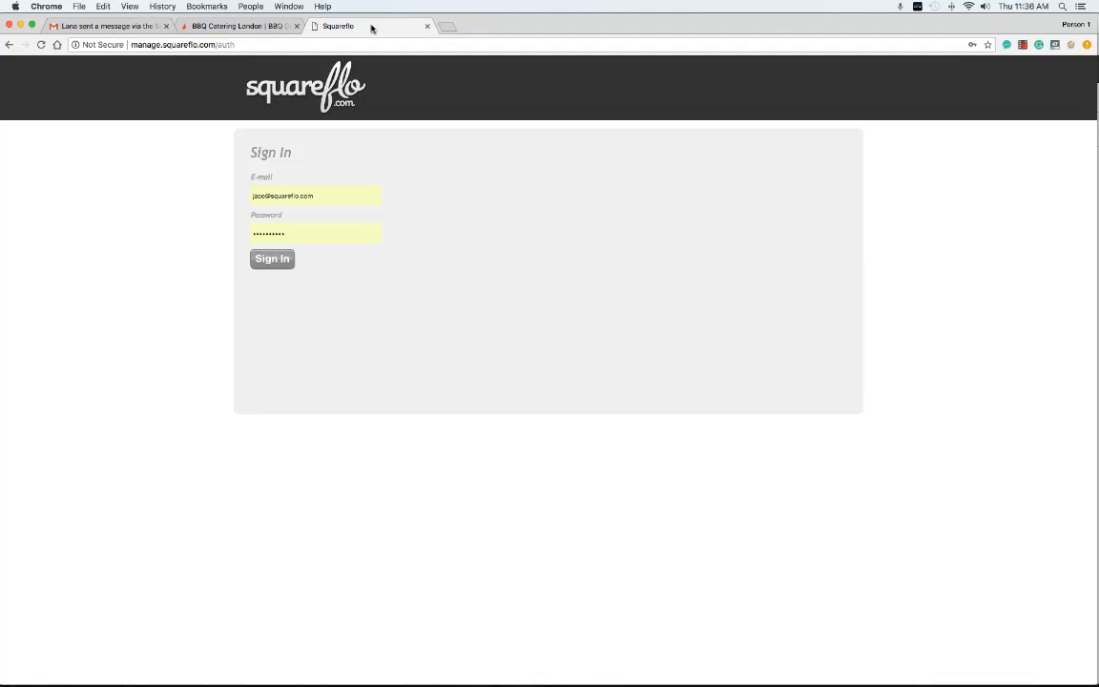
left_click(272, 258)
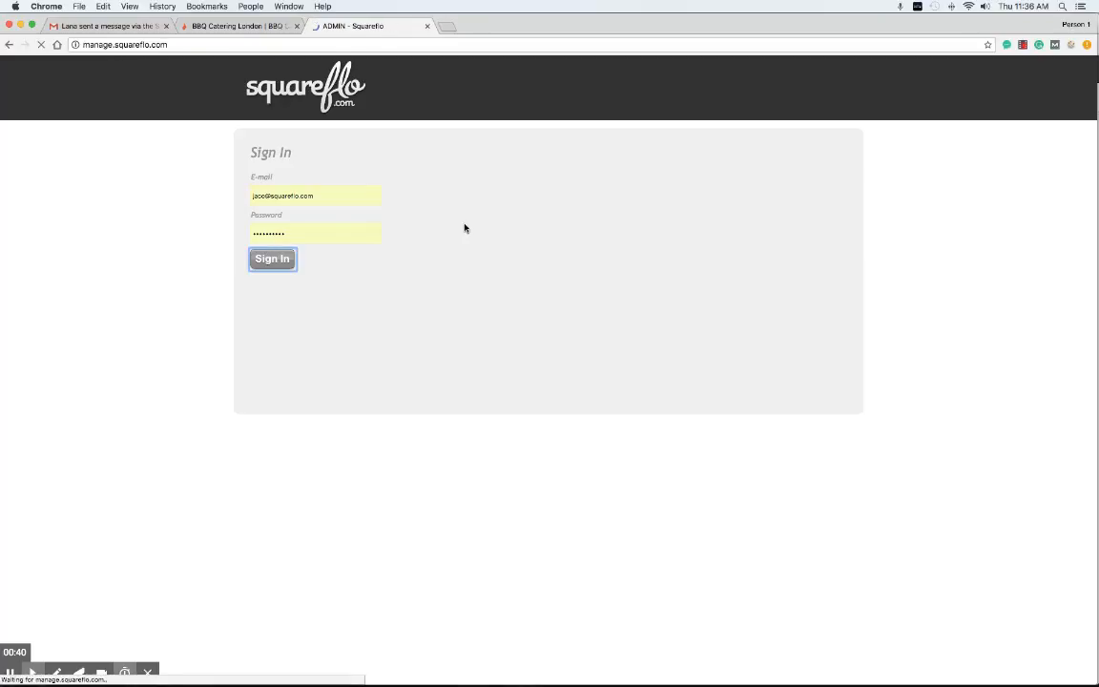
left_click(272, 195)
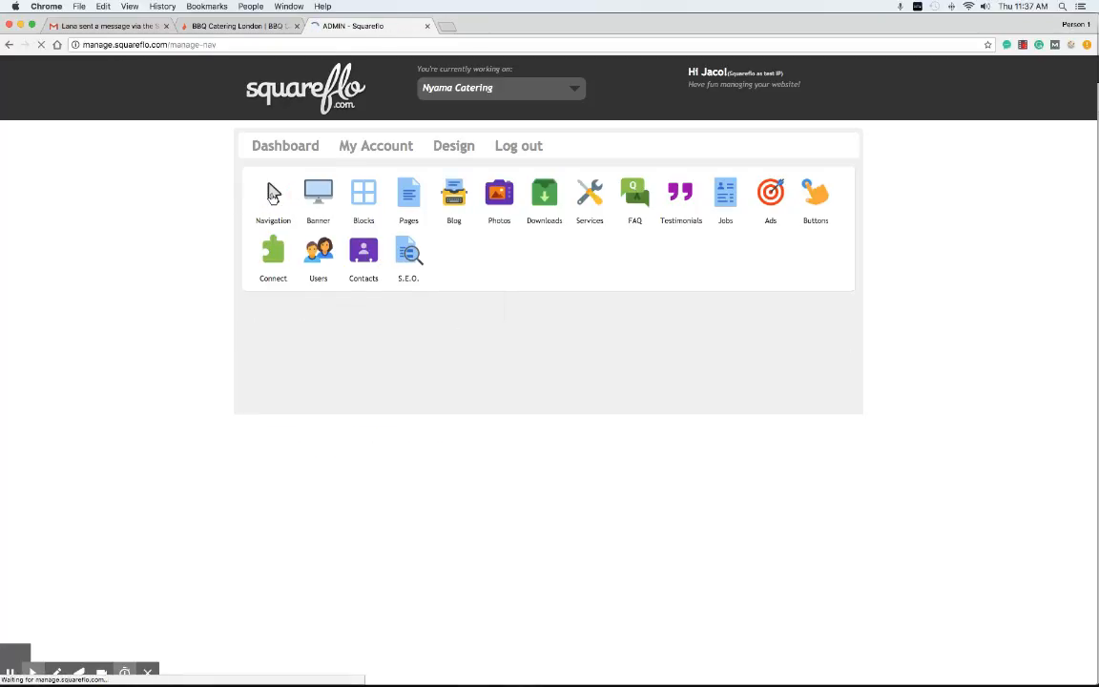
scroll(145, 218, "down", 3)
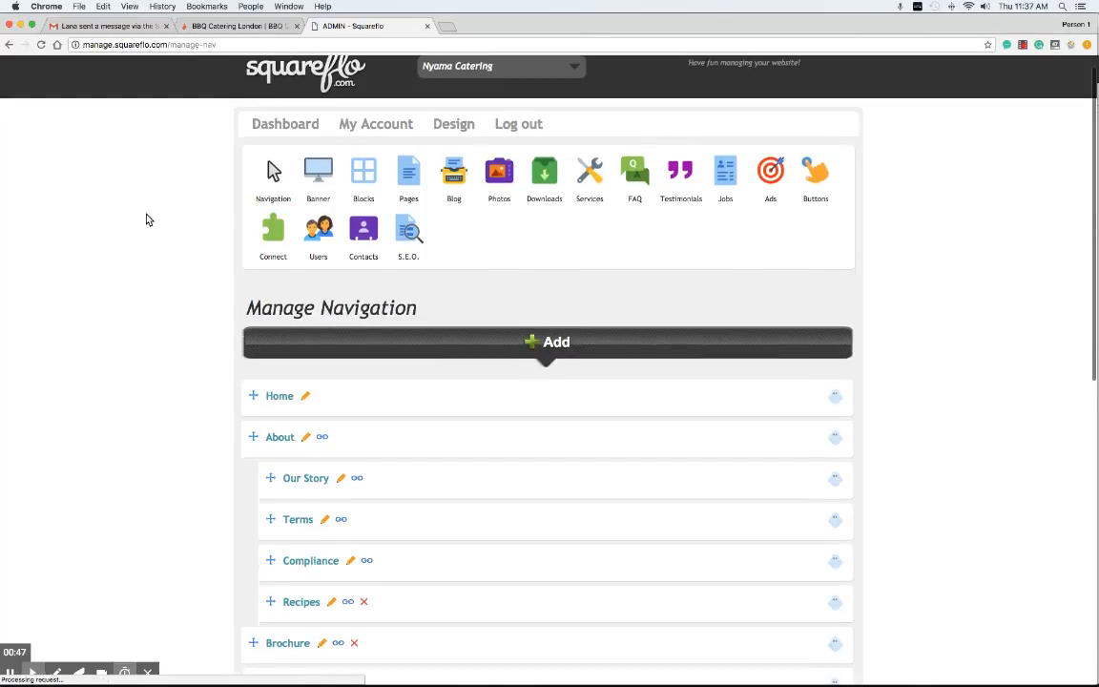
scroll(146, 220, "down", 3)
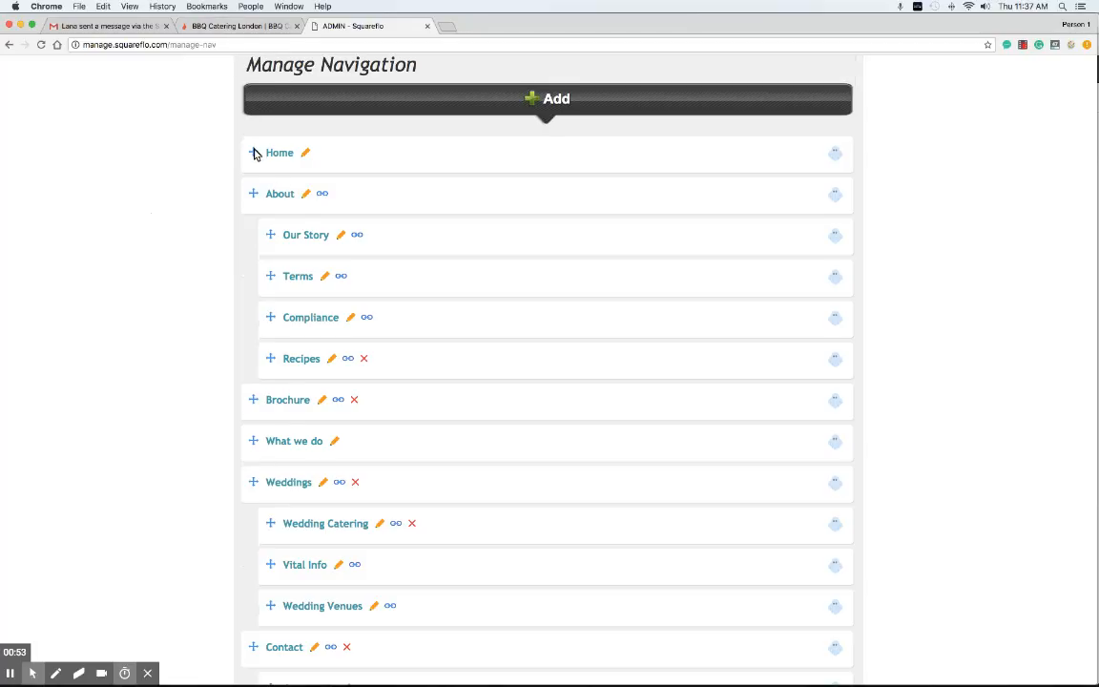
left_click(233, 26)
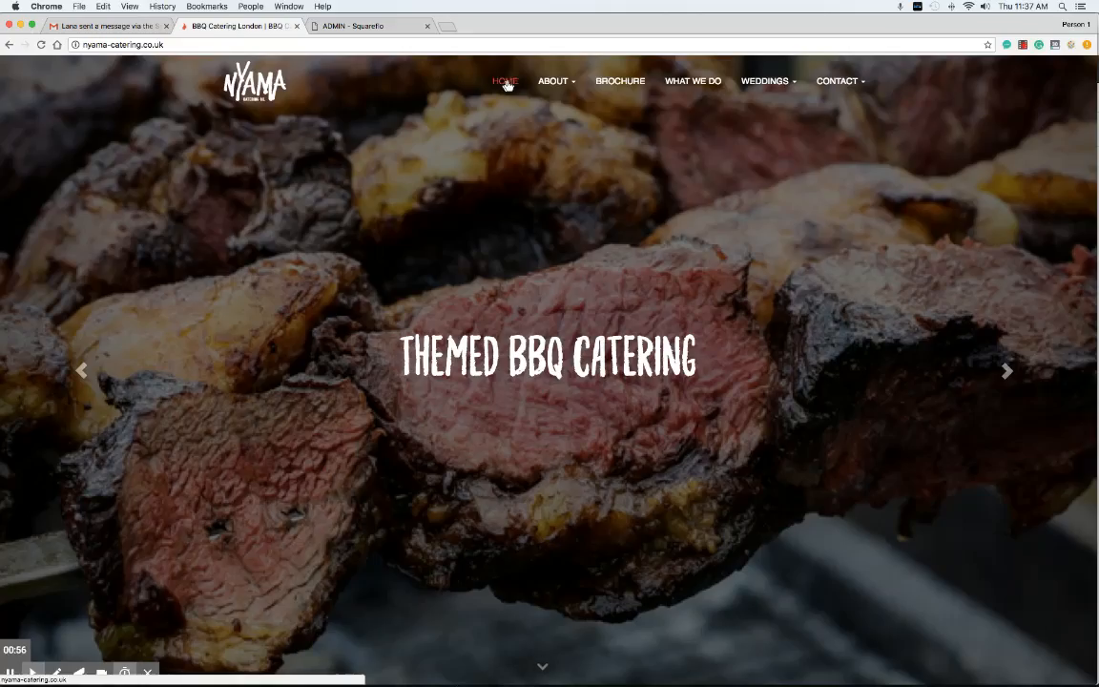
left_click(562, 84)
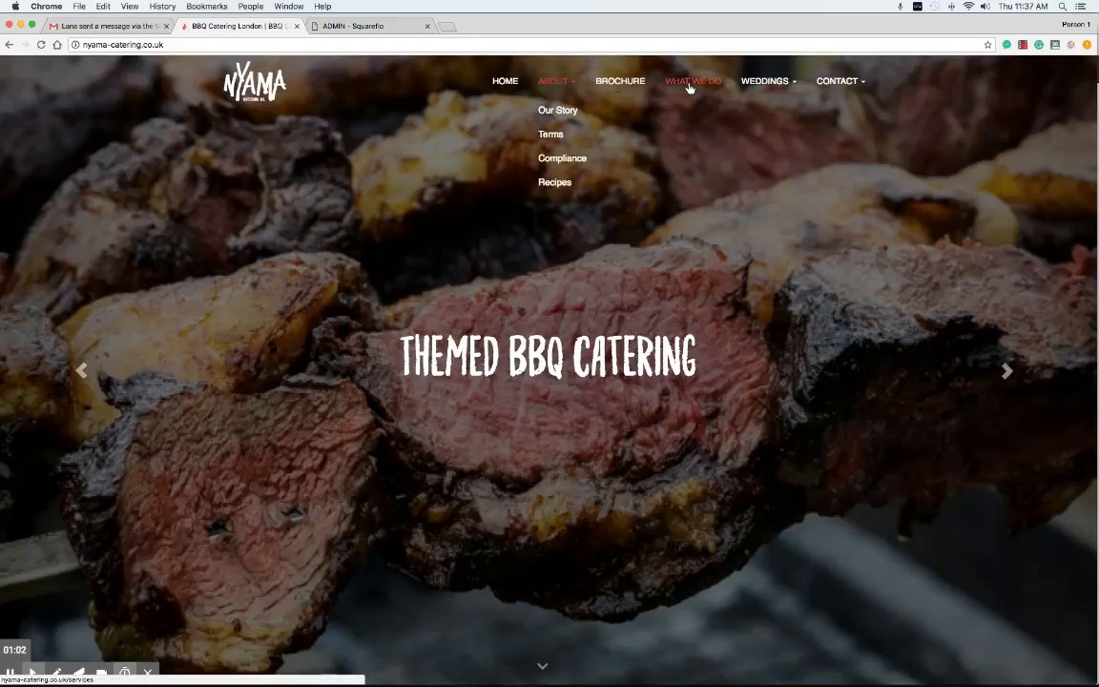
left_click(760, 86)
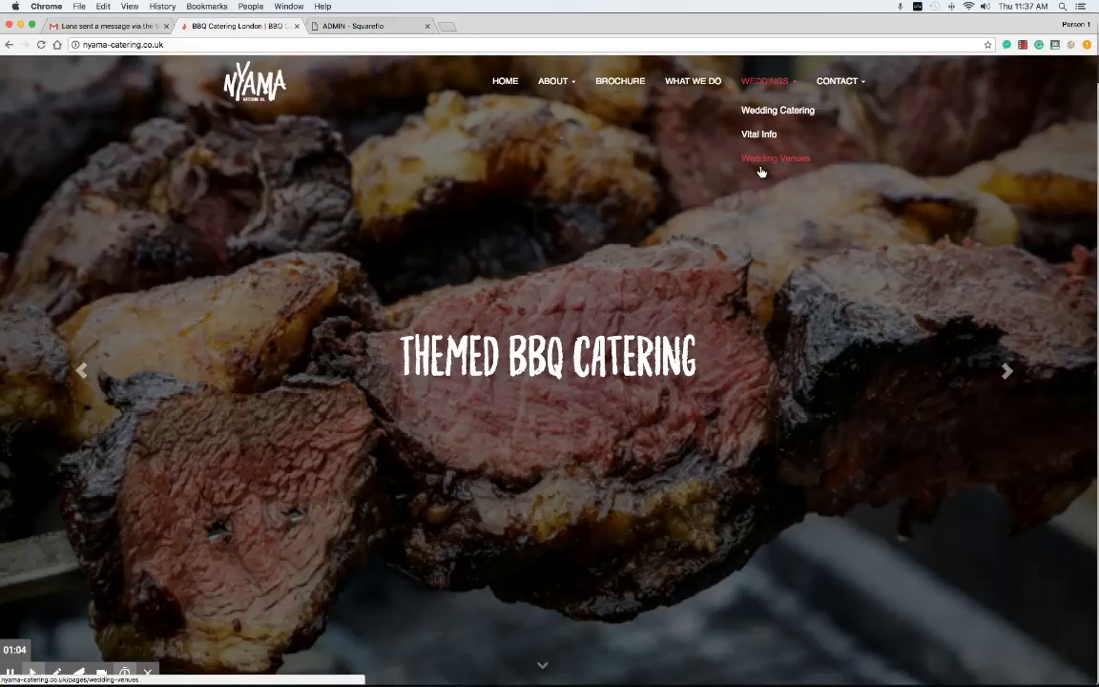
scroll(768, 85, "down", 1)
left_click(769, 82)
left_click(838, 77)
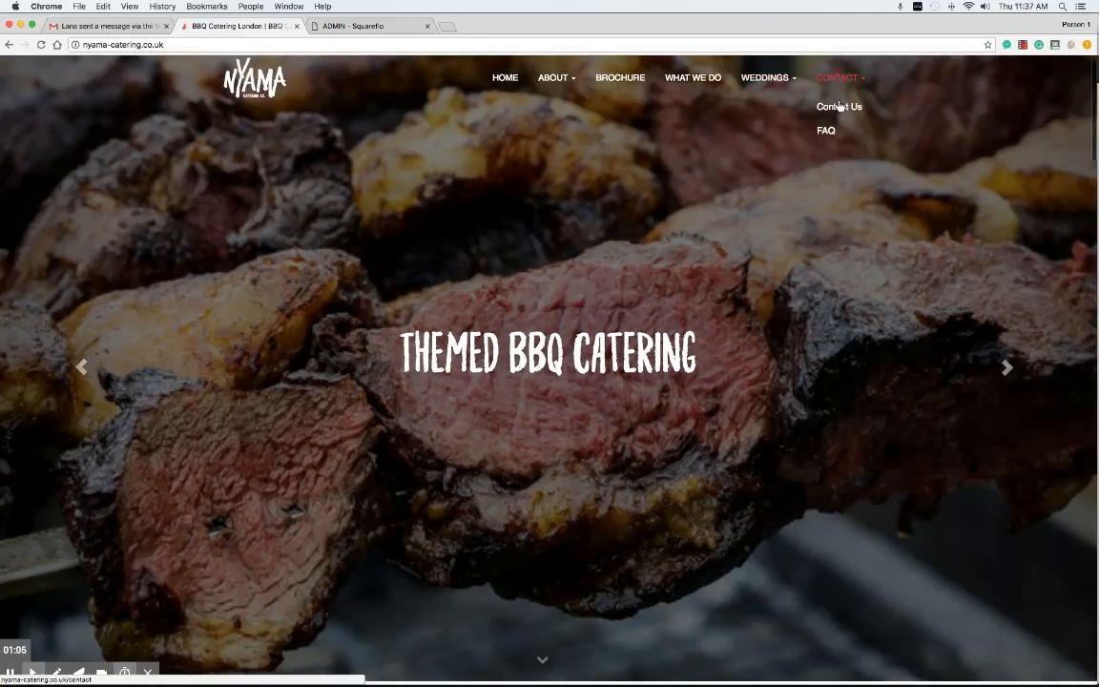
left_click(329, 26)
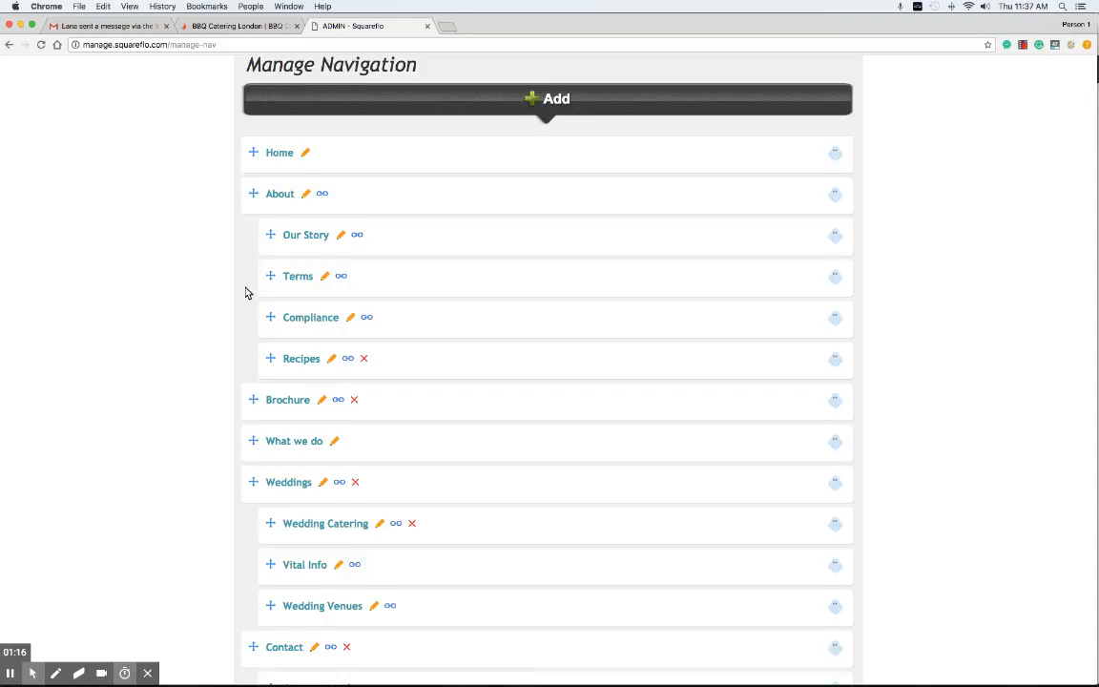
Step: Scroll down to Blog, Testimonials and Photos, then go back to the live Nyama homepage
scroll(245, 293, "down", 5)
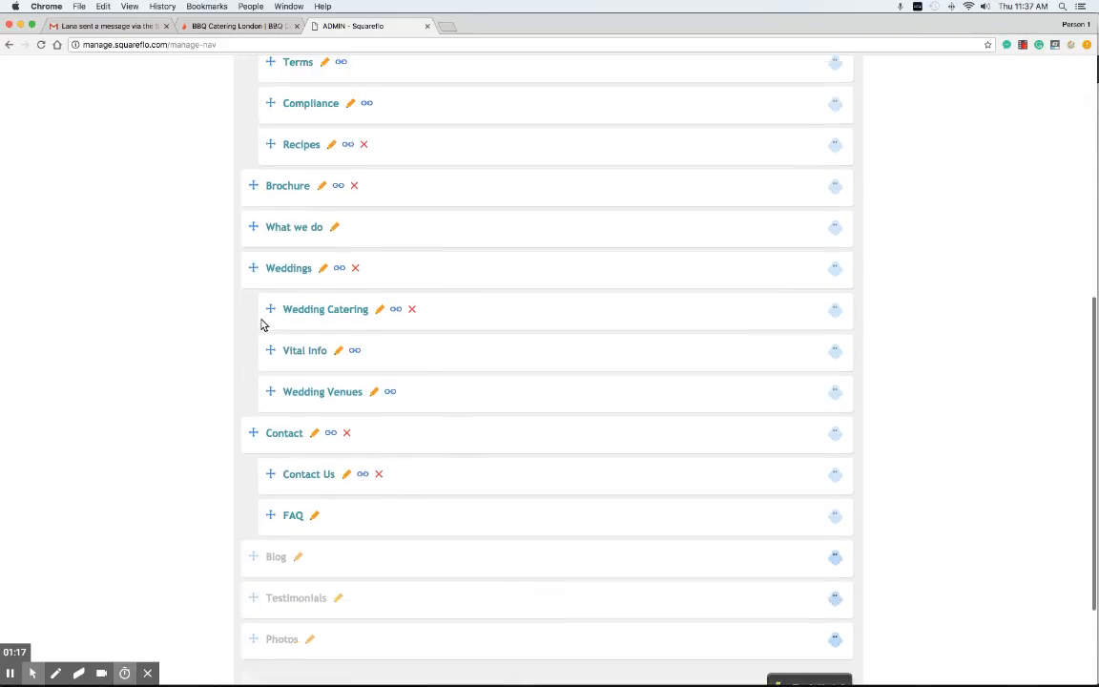
scroll(264, 325, "down", 3)
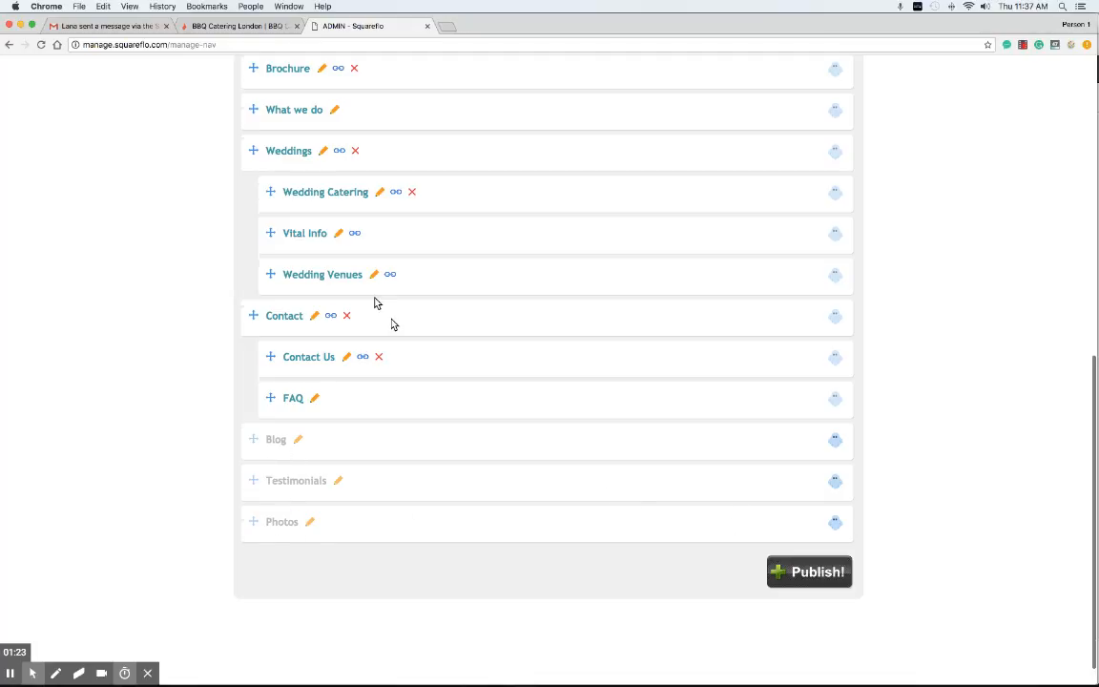
left_click(240, 30)
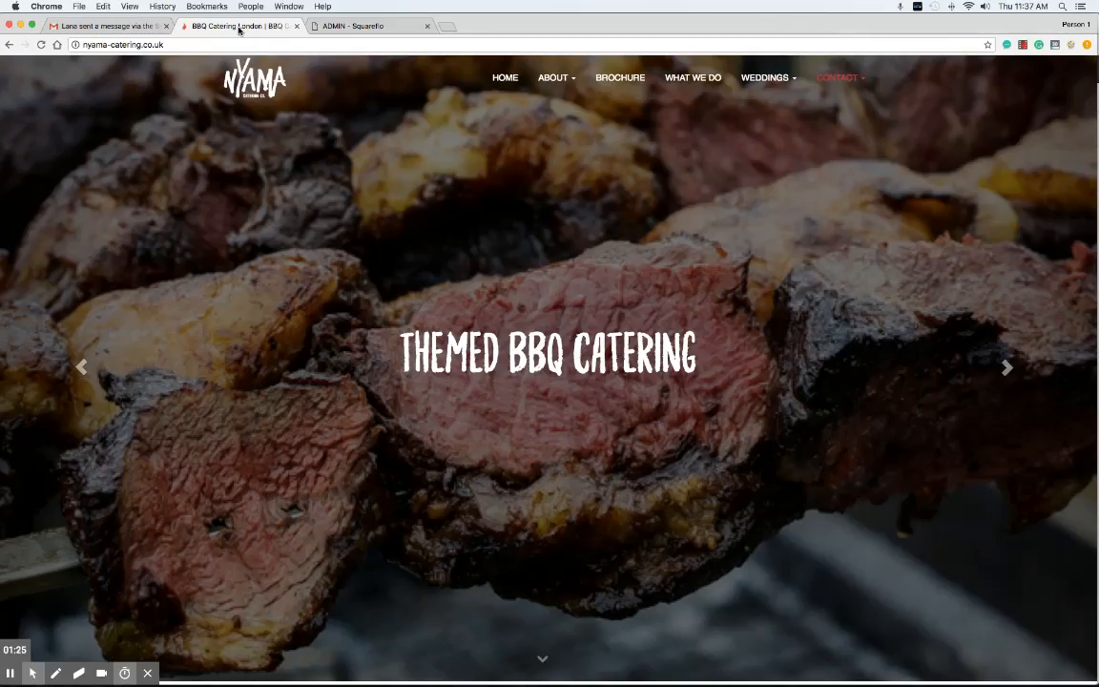
left_click(346, 29)
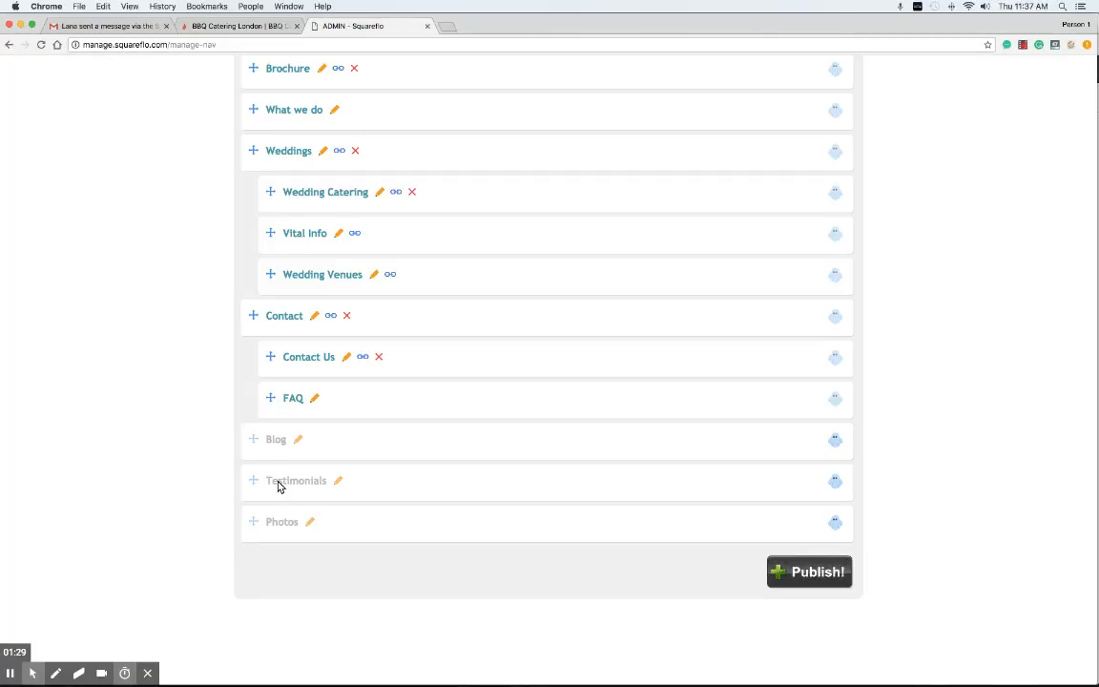
left_click(241, 29)
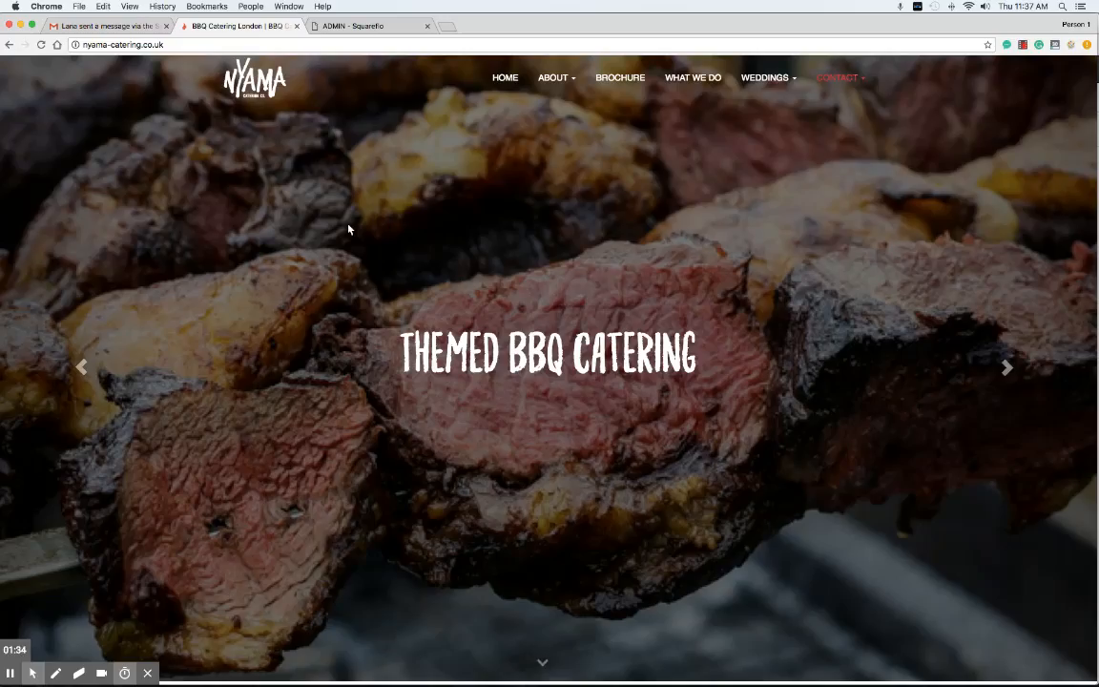
Step: Scroll through the Nyama homepage and open the What We Do services page
scroll(348, 229, "down", 5)
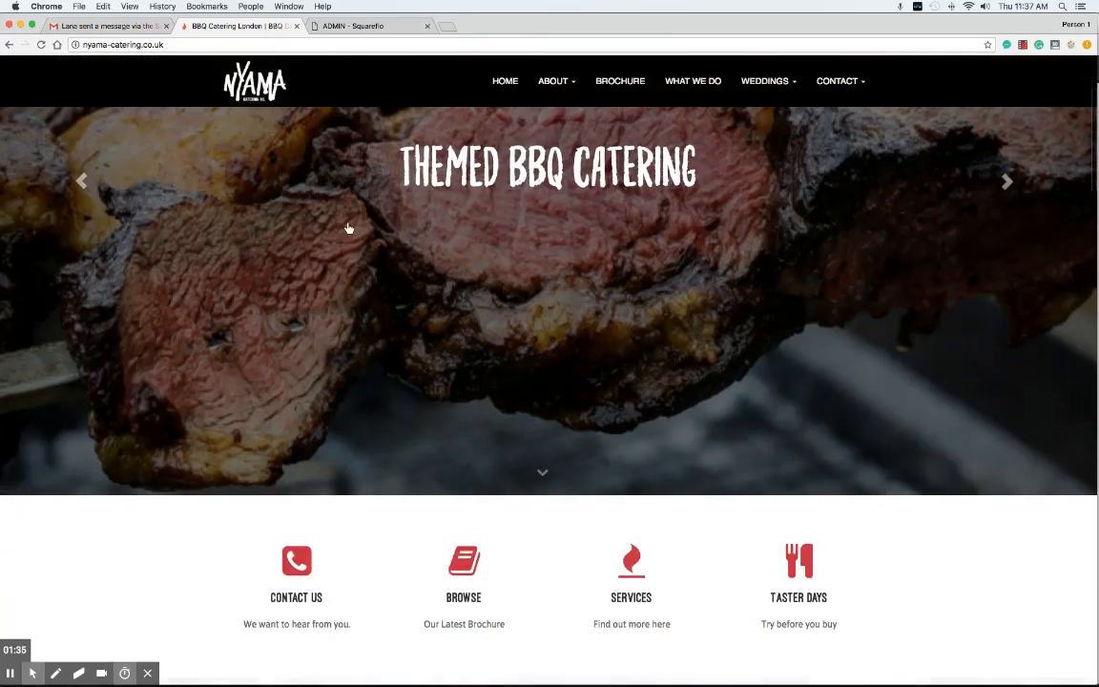
scroll(348, 229, "down", 5)
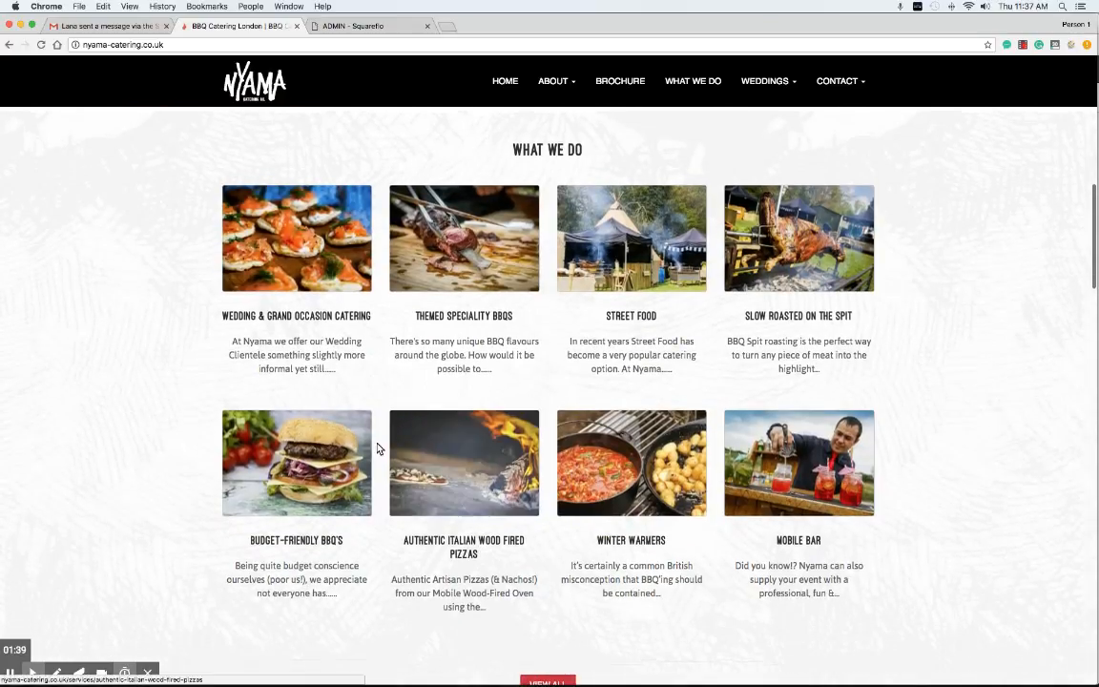
scroll(625, 406, "down", 6)
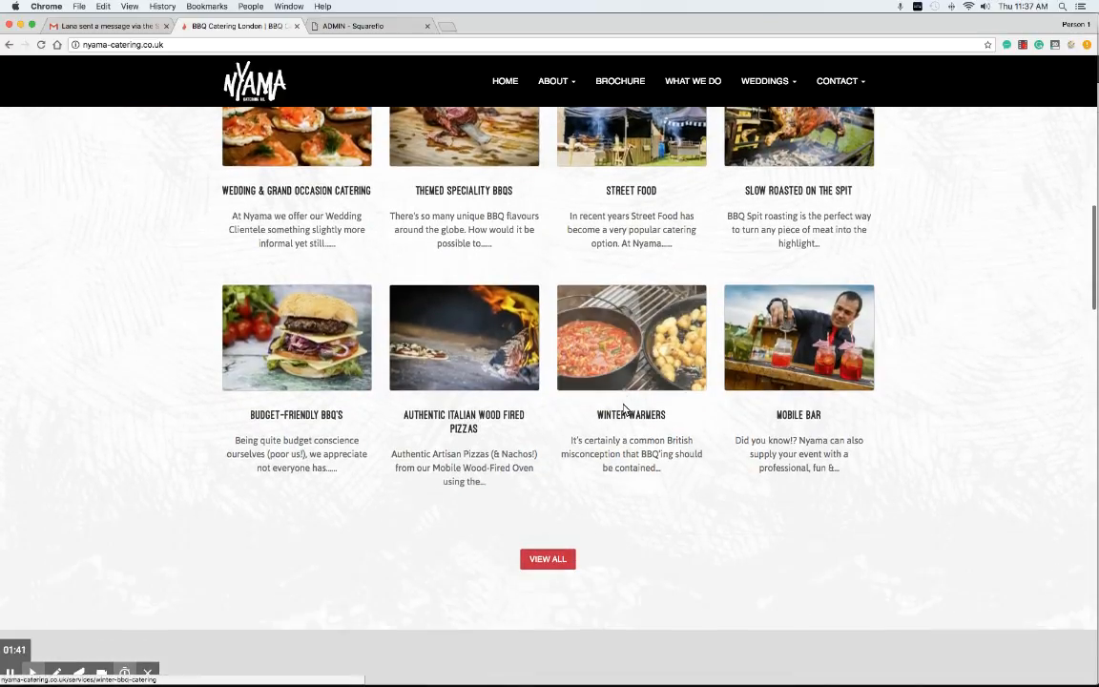
scroll(624, 406, "down", 6)
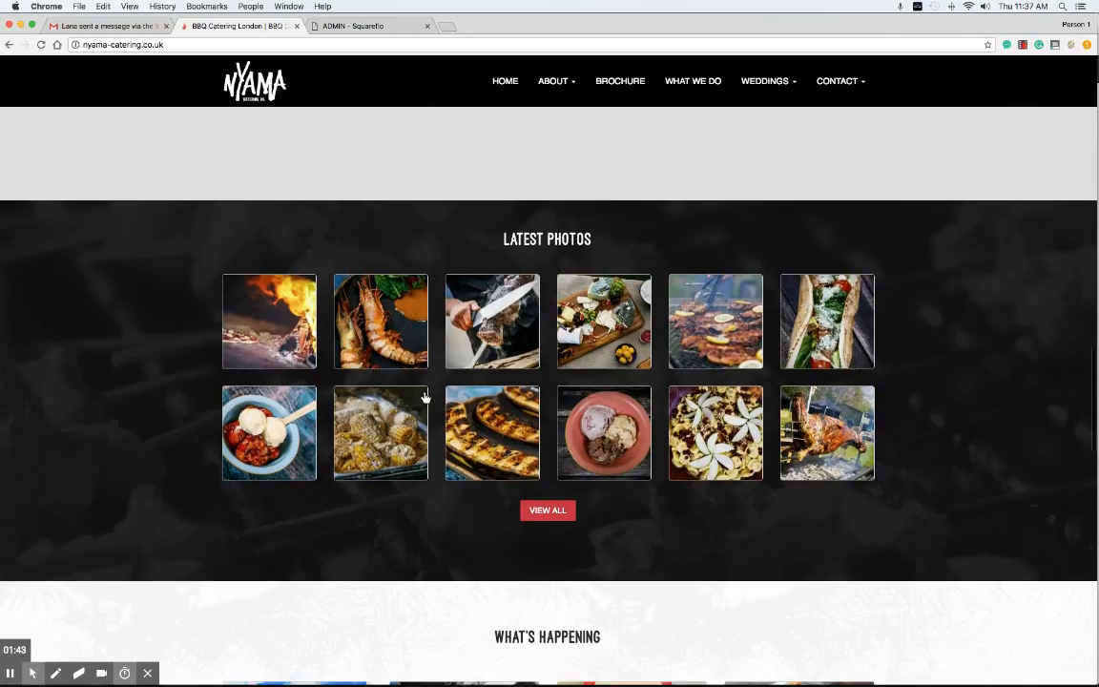
scroll(638, 355, "up", 15)
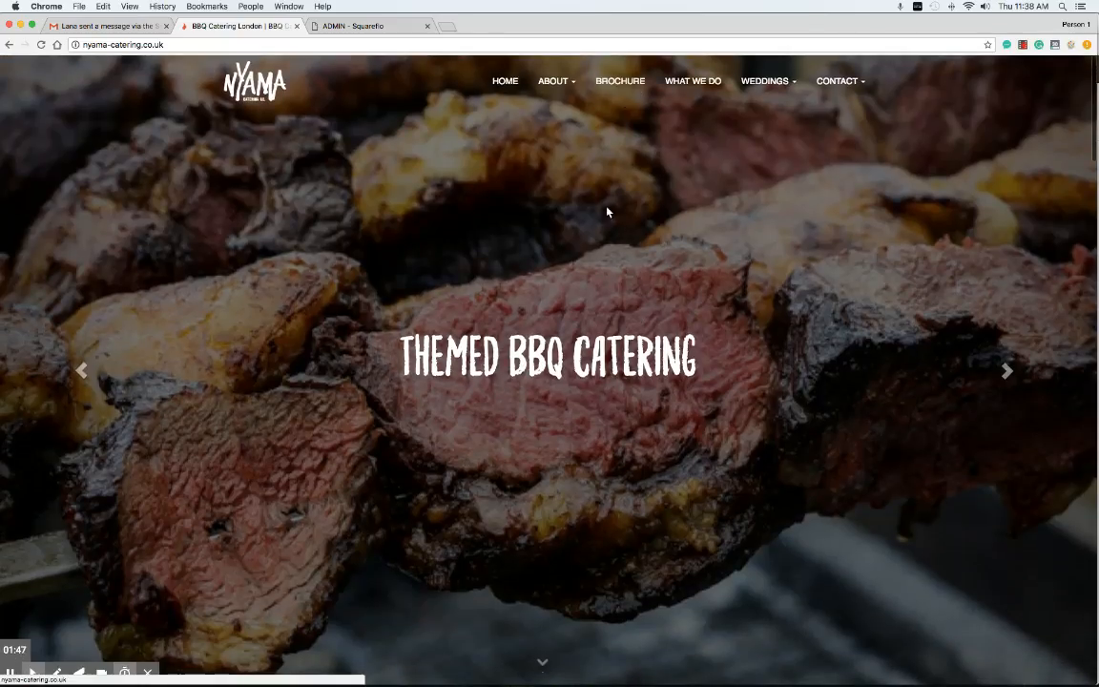
left_click(692, 82)
left_click(683, 84)
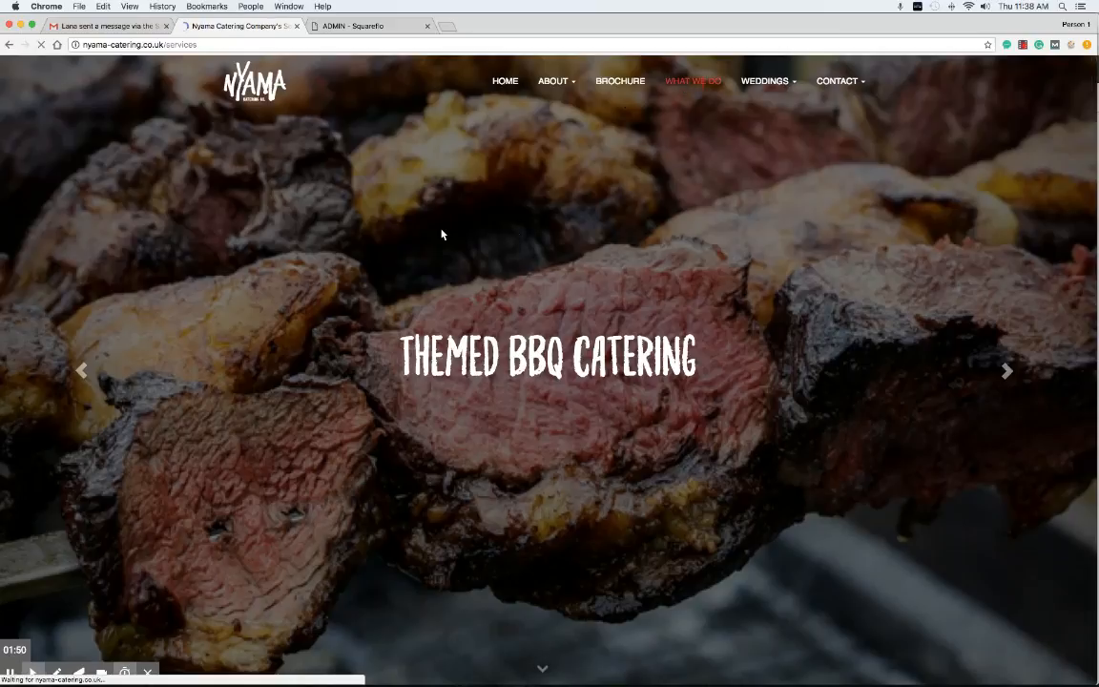
Step: Review the Wedding & Grand Occasion Catering page, then return to Squareflo
scroll(368, 306, "down", 2)
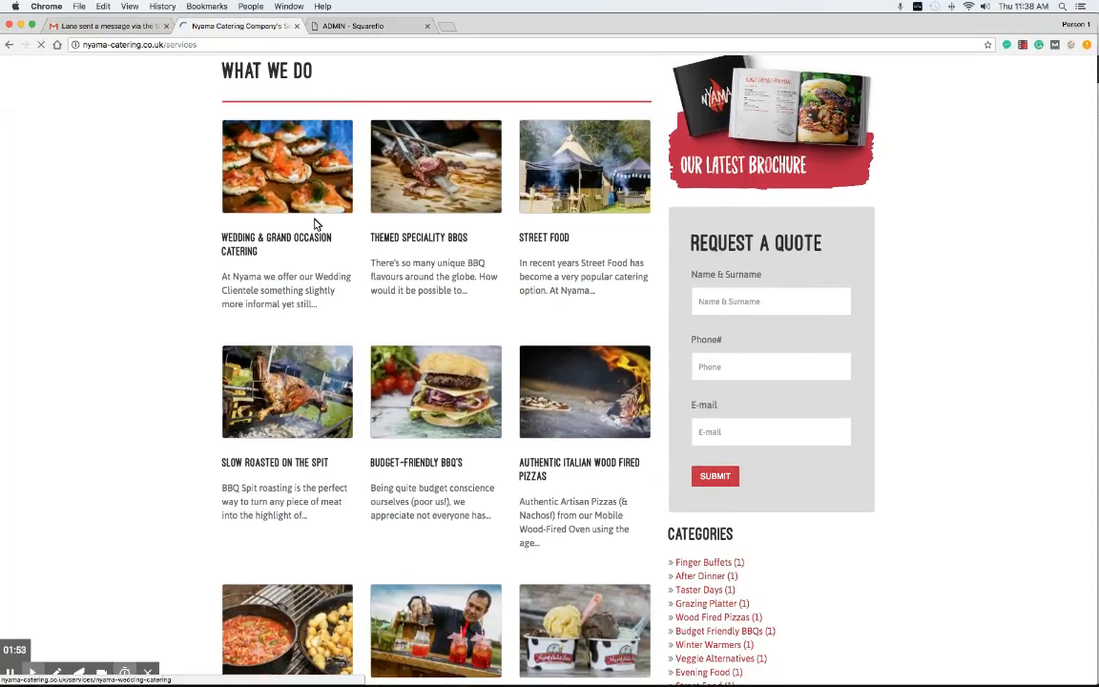
left_click(310, 211)
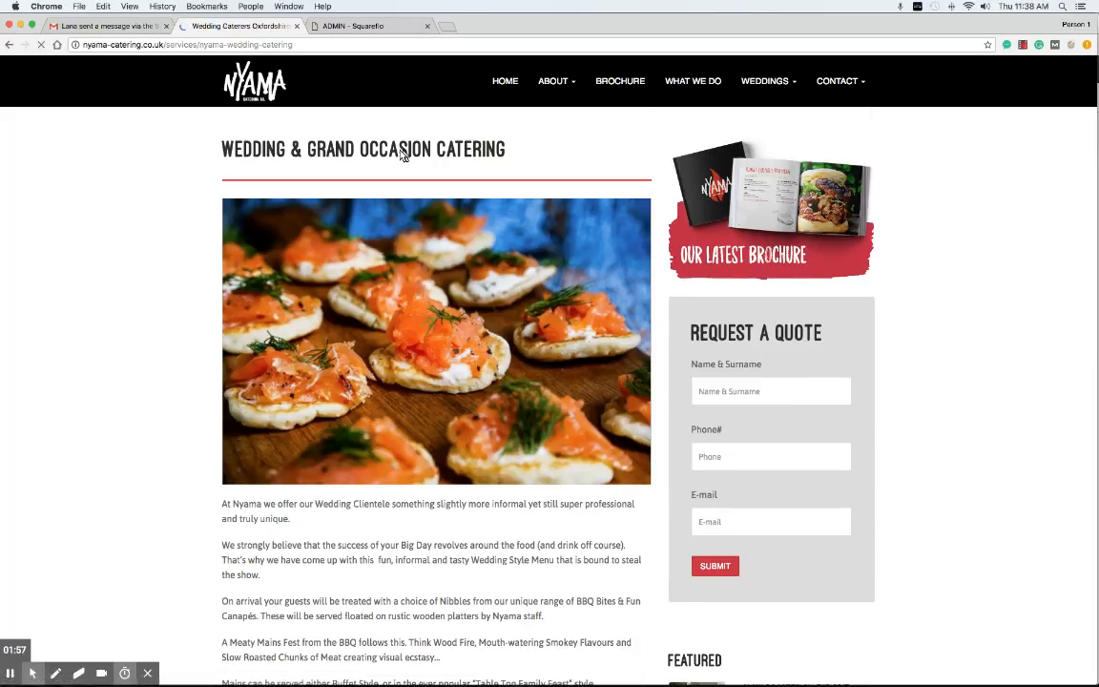
scroll(456, 355, "down", 1)
scroll(456, 355, "down", 10)
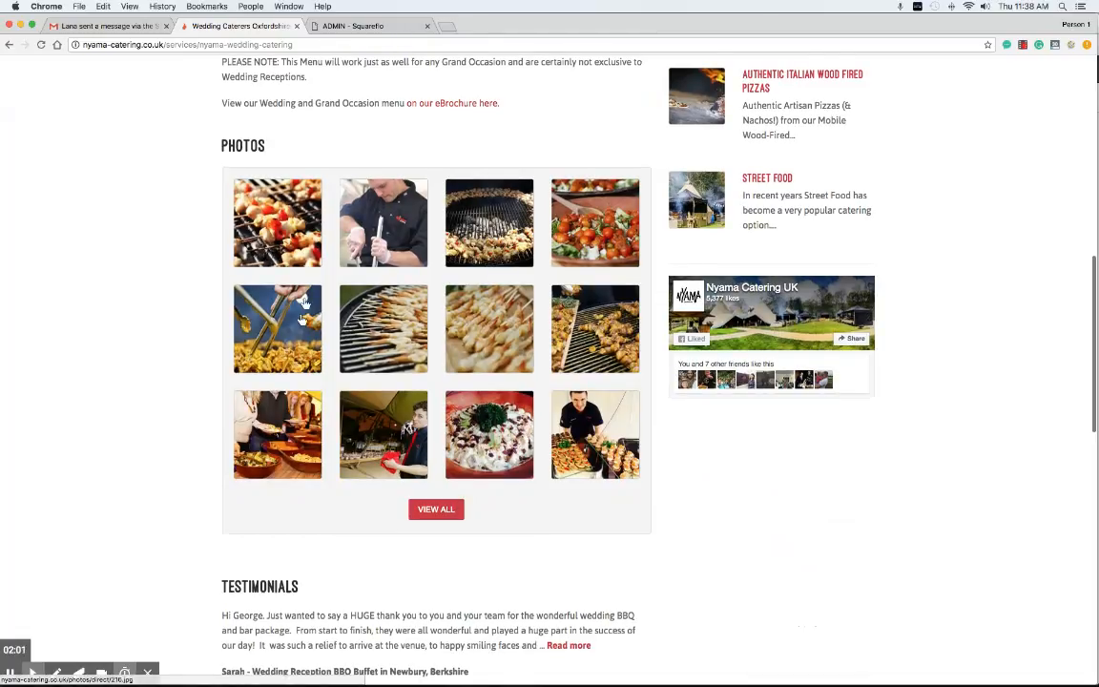
scroll(214, 368, "down", 5)
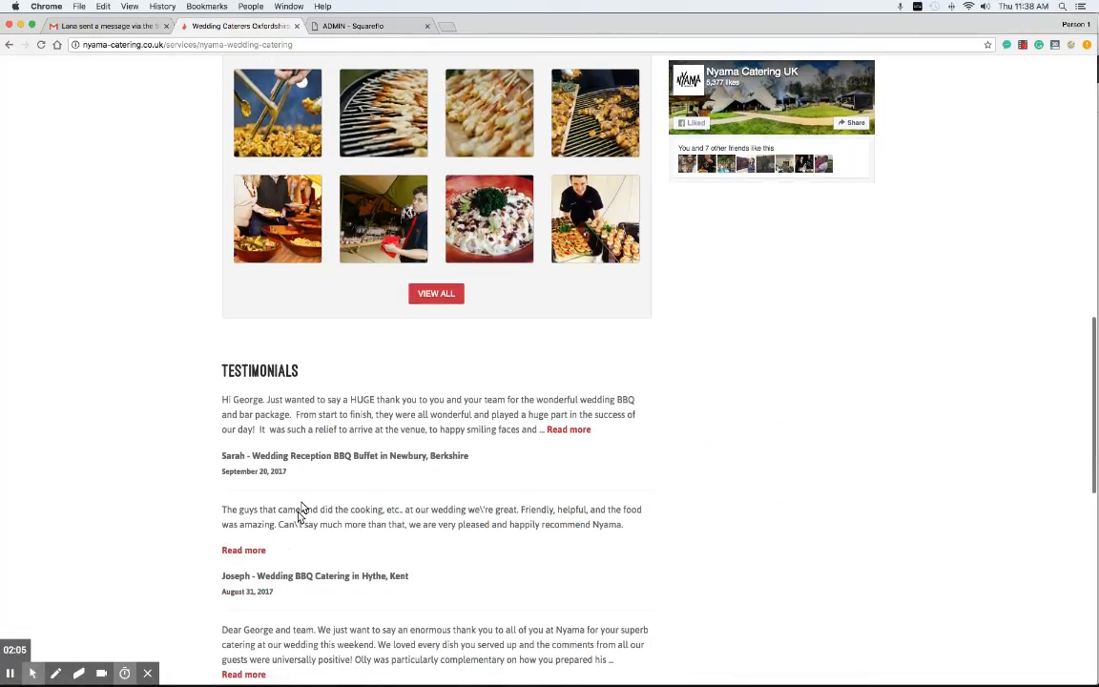
scroll(301, 512, "up", 15)
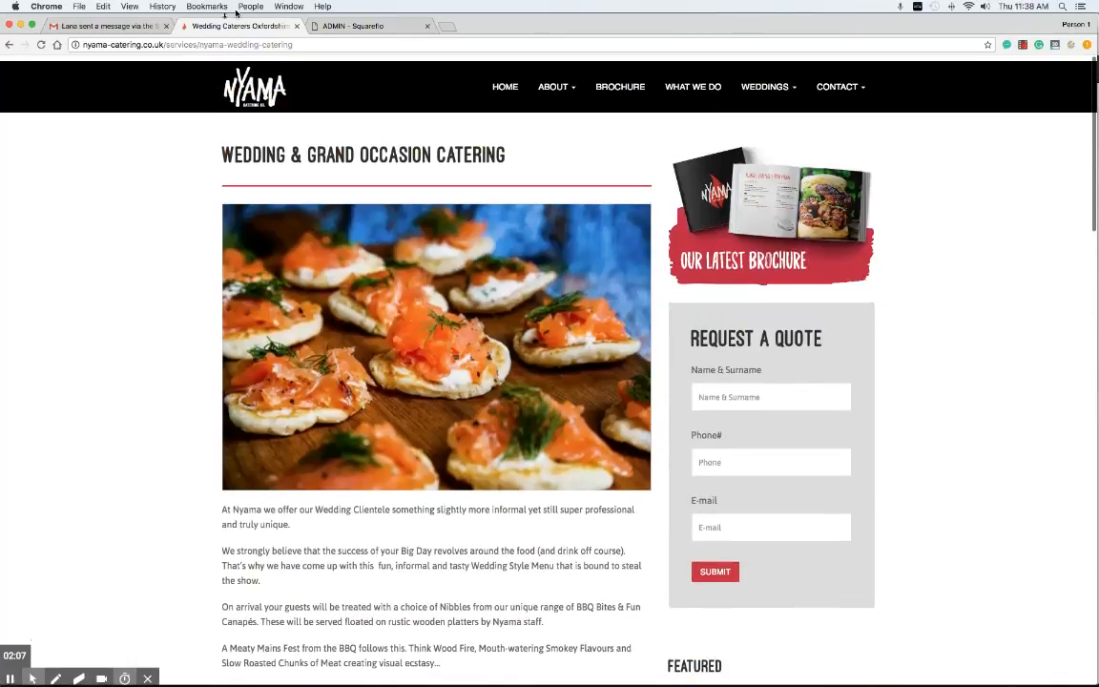
left_click(351, 27)
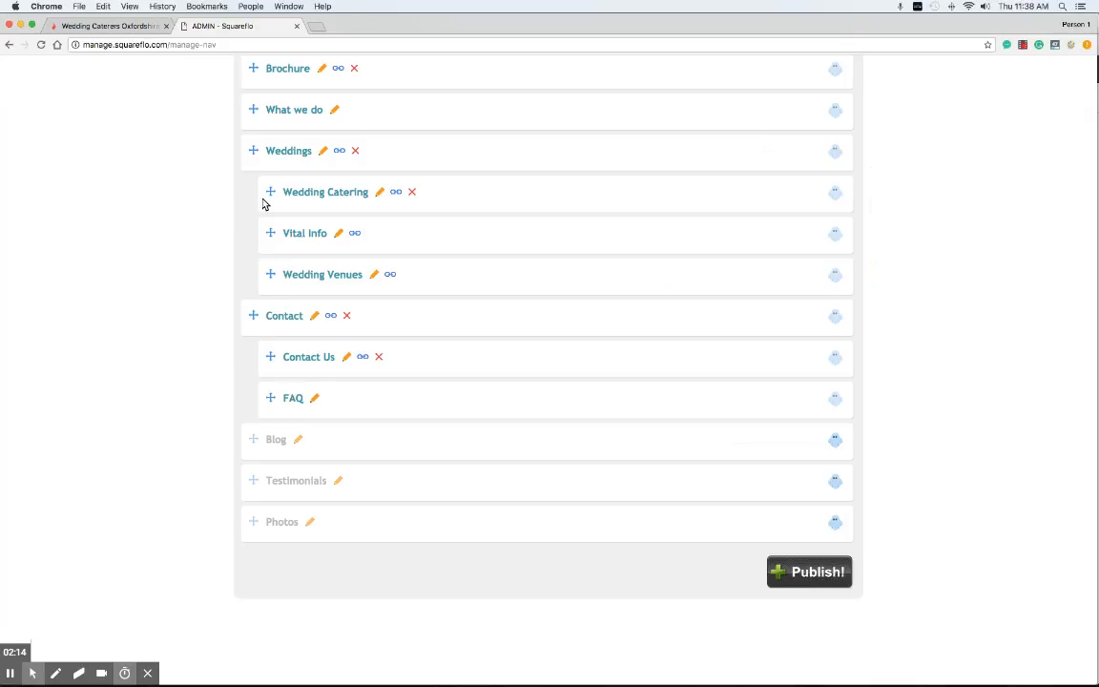
scroll(286, 515, "up", 1)
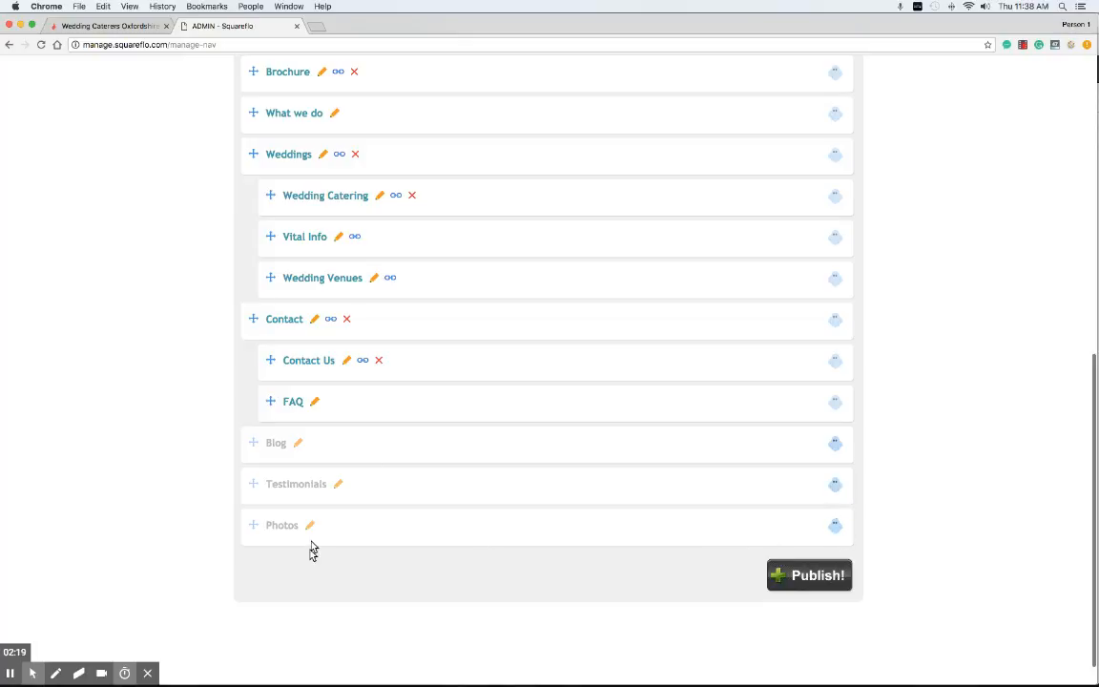
scroll(321, 581, "up", 4)
scroll(321, 581, "down", 3)
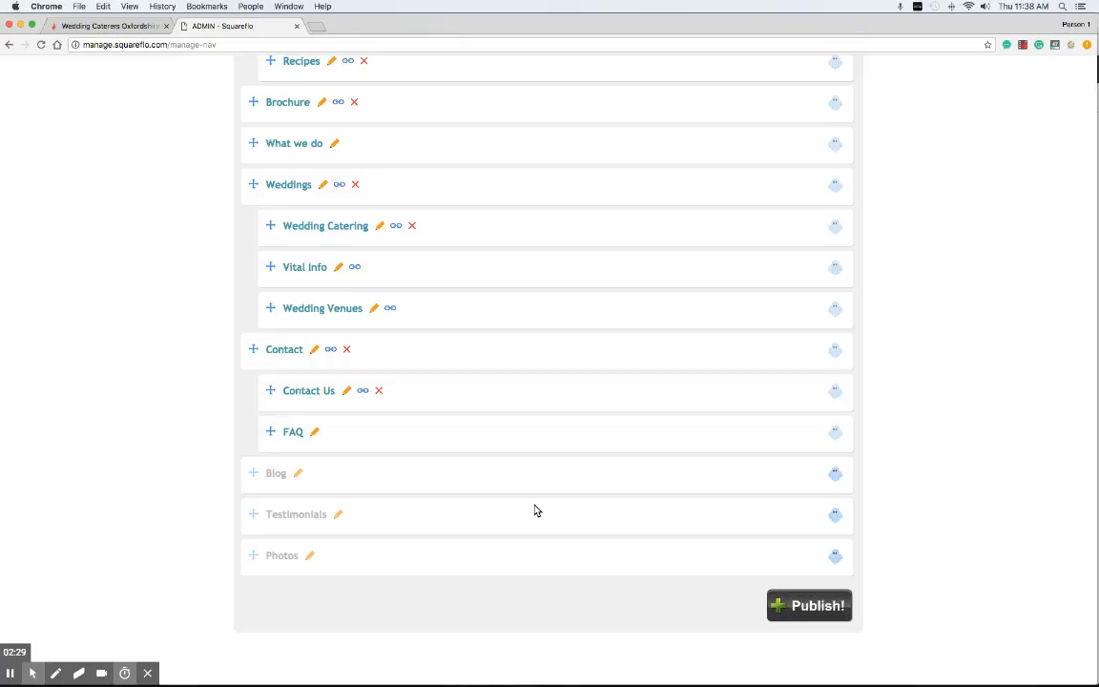
scroll(535, 510, "up", 5)
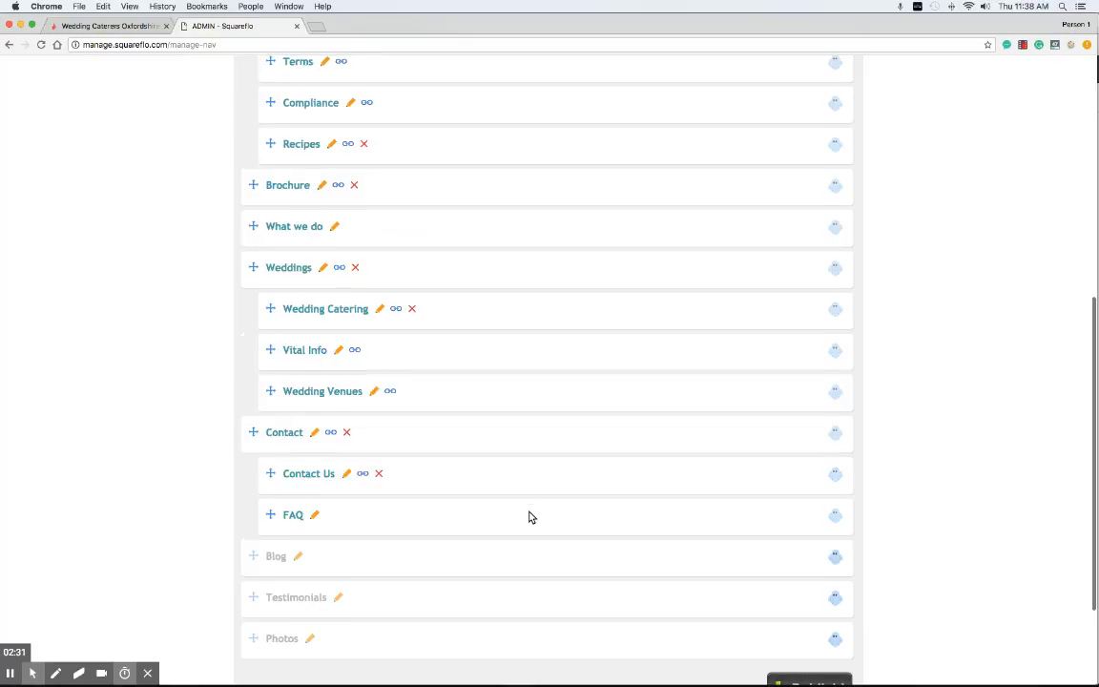
scroll(331, 503, "down", 3)
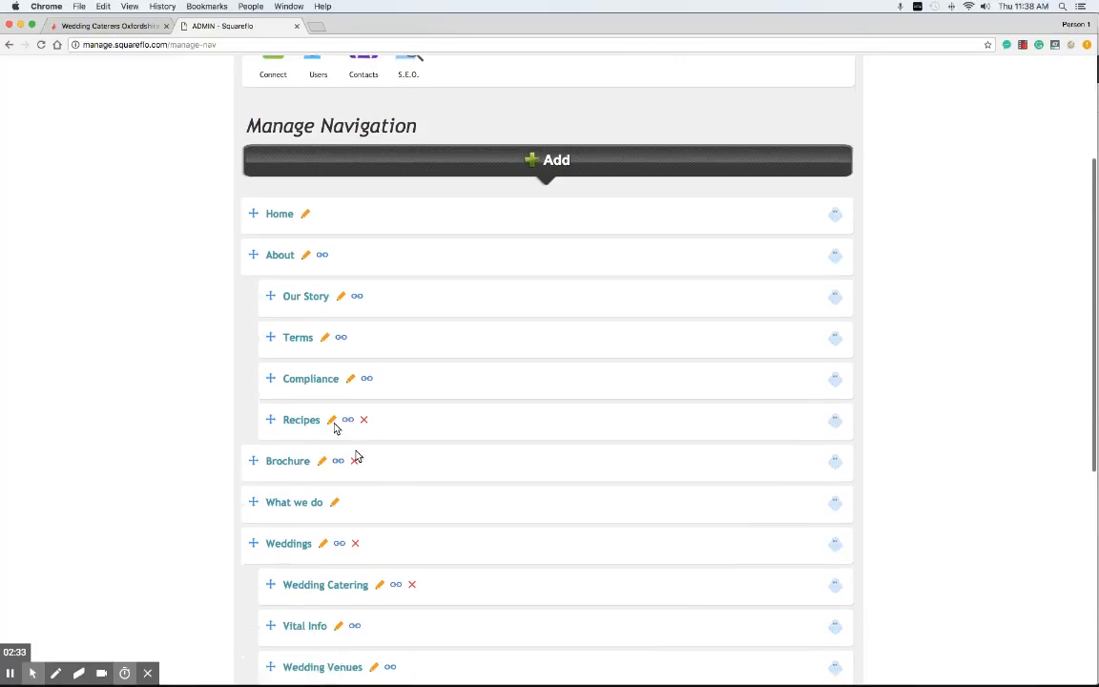
mouse_move(257, 188)
left_mouse_down()
mouse_move(256, 439)
mouse_move(255, 186)
left_mouse_up()
Step: Nest Brochure under About and Compliance under Terms, then publish the navigation
scroll(386, 304, "down", 2)
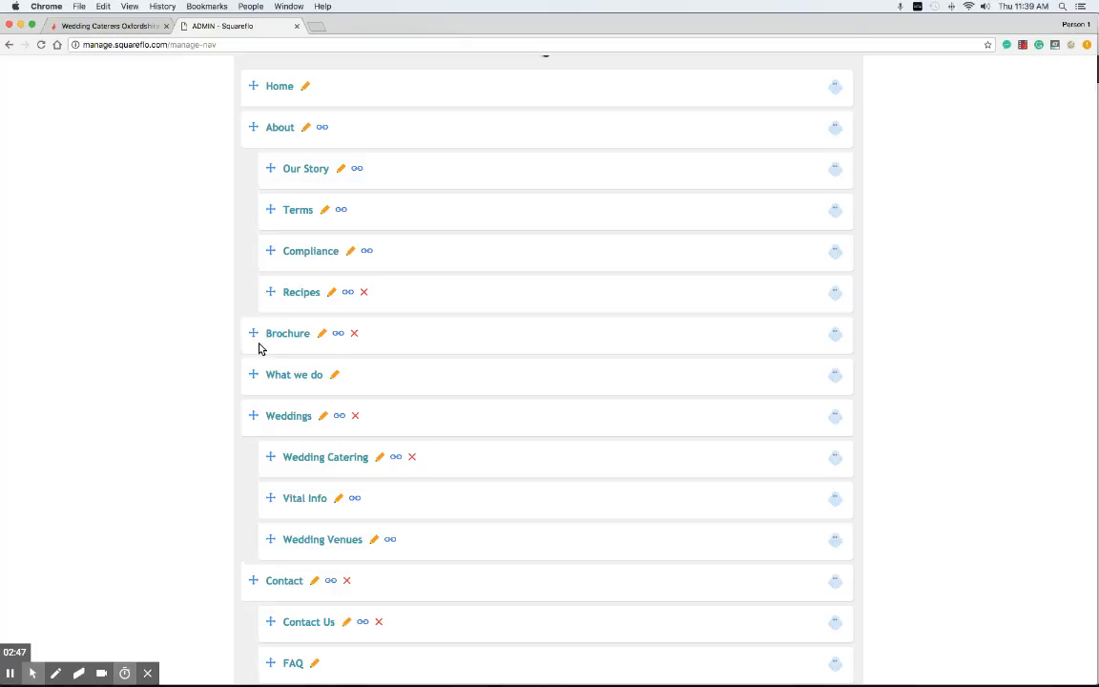
left_click_drag(253, 336, 306, 334)
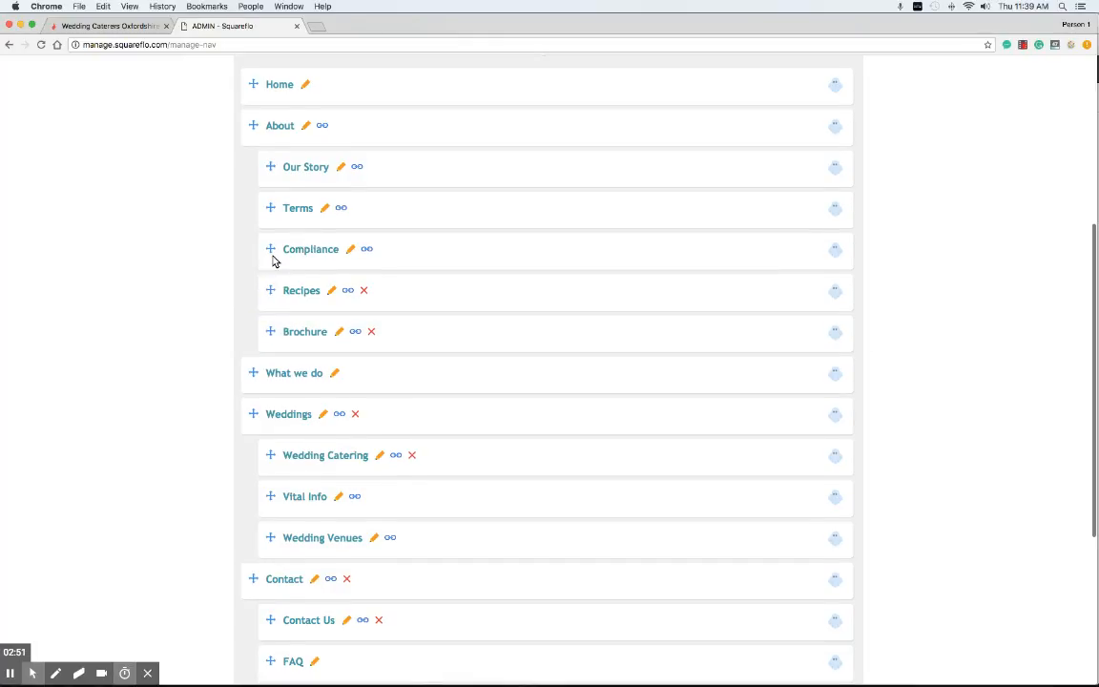
left_click_drag(270, 248, 286, 291)
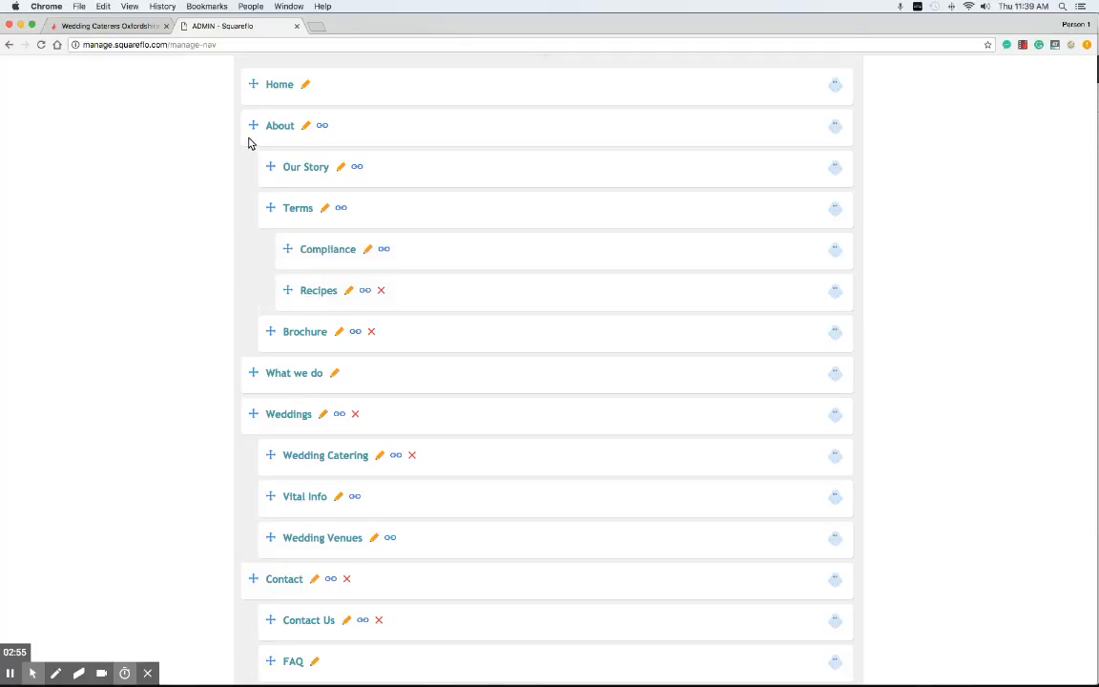
scroll(574, 326, "down", 5)
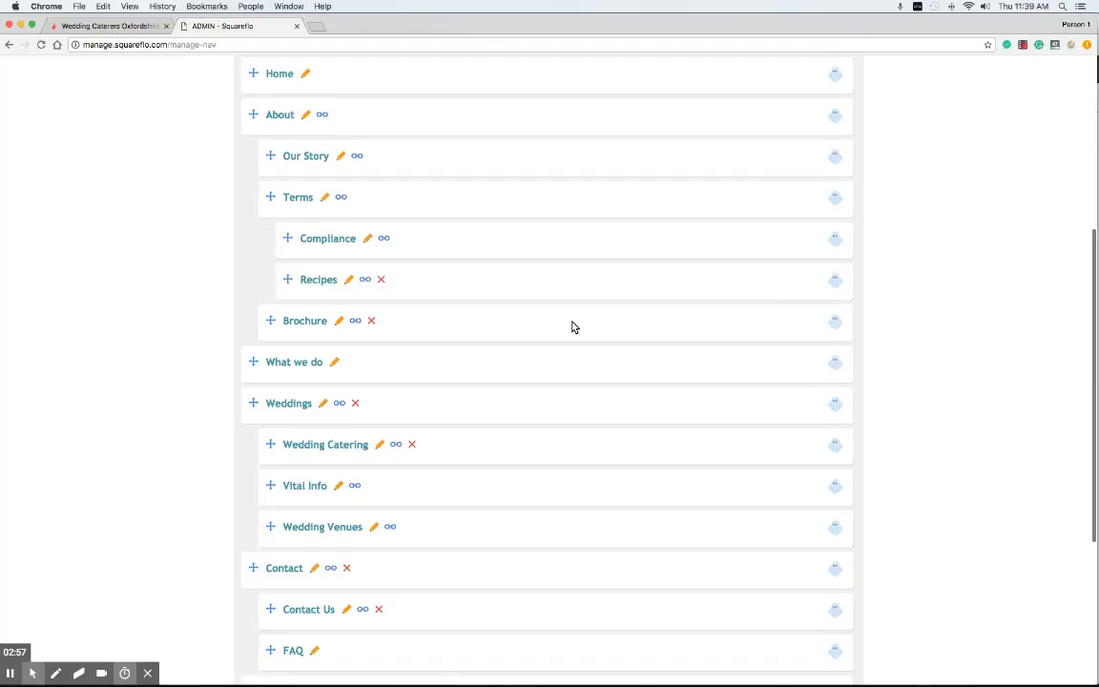
left_click(802, 551)
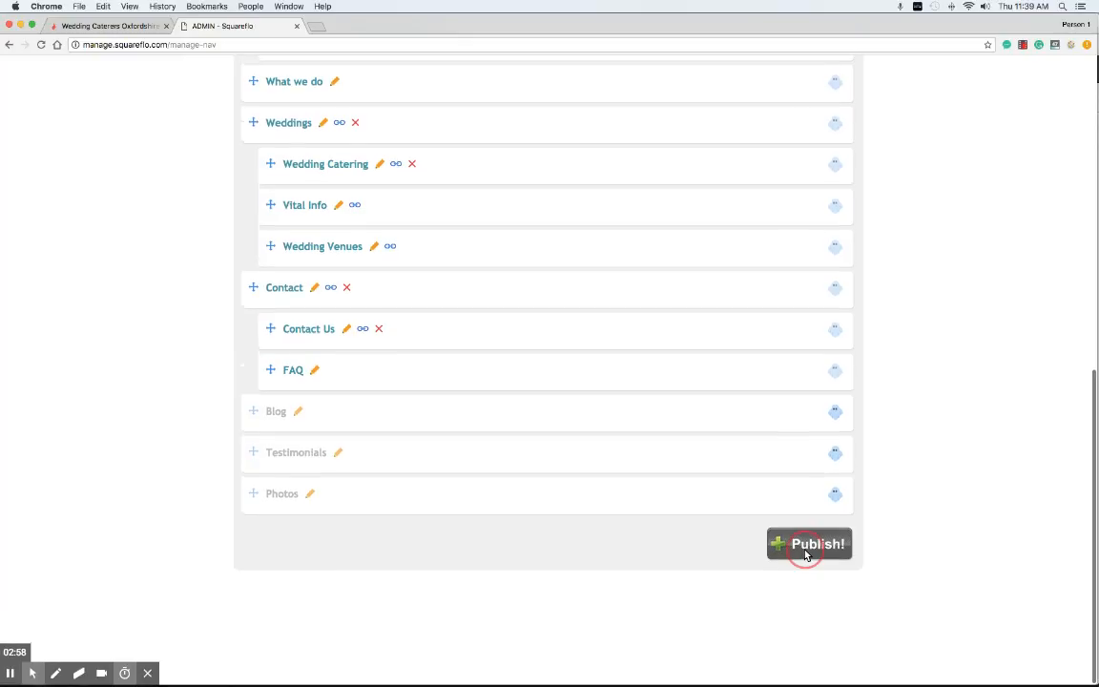
Step: Reload the live Nyama page and check the About dropdown's new submenu items
left_click(124, 26)
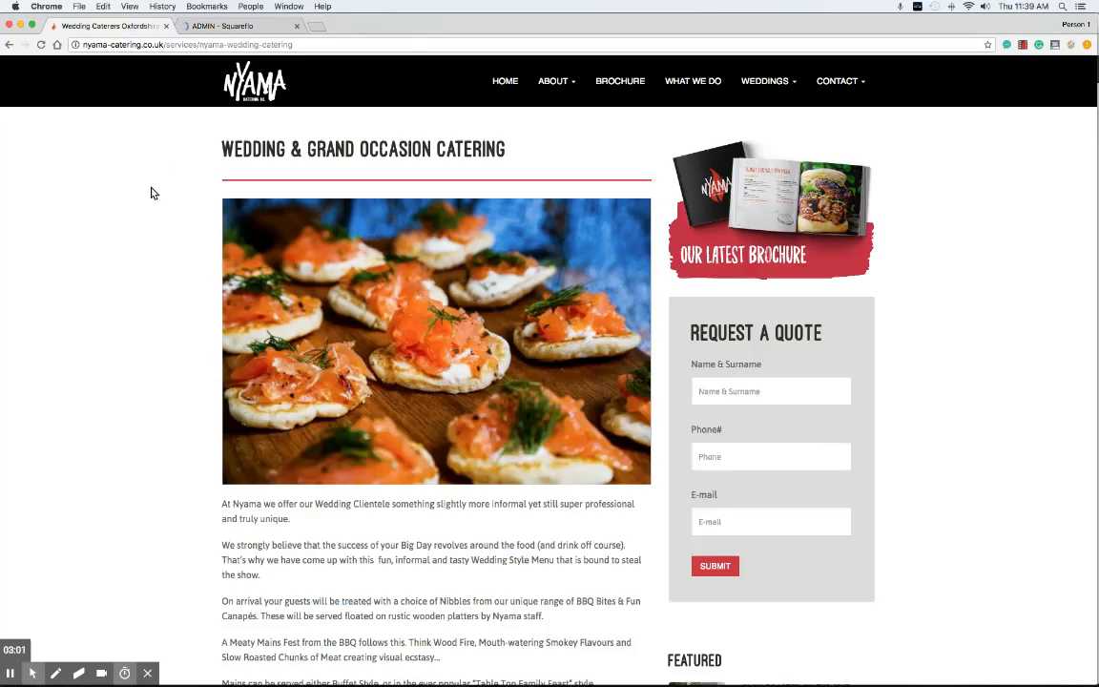
right_click(123, 141)
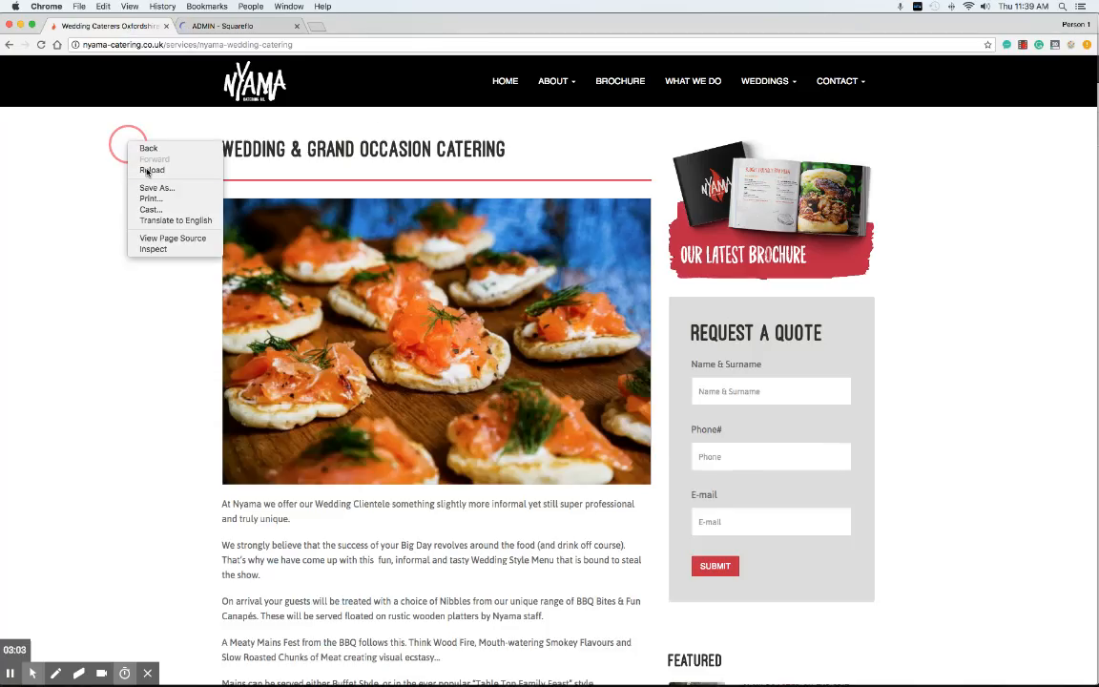
left_click(148, 171)
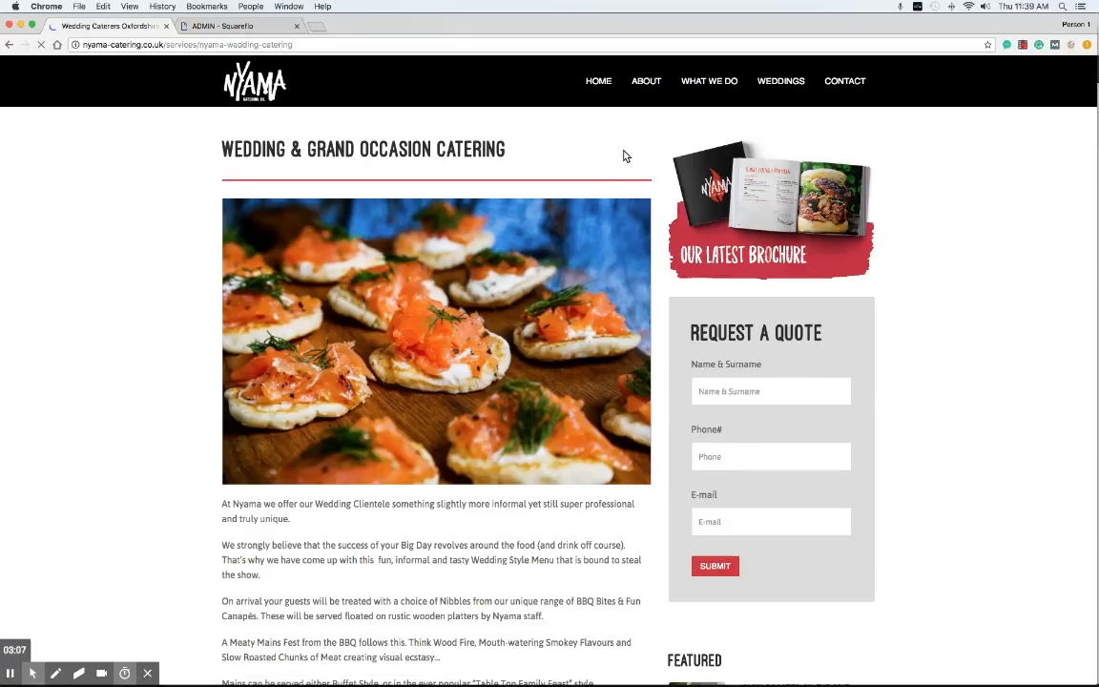
left_click(629, 81)
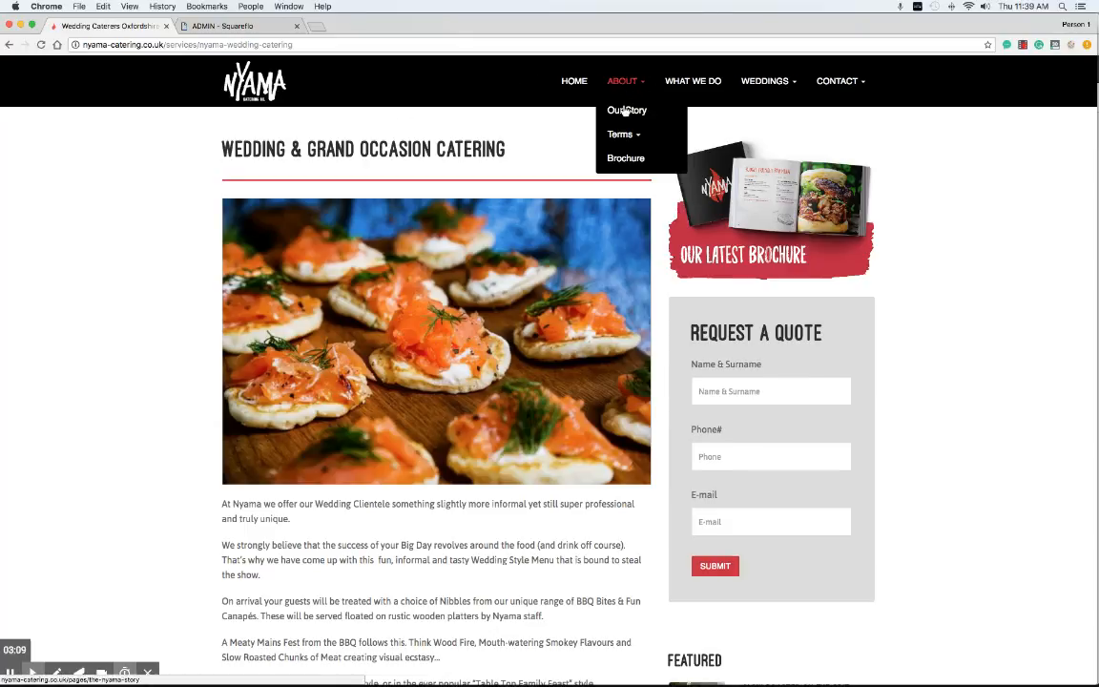
mouse_move(623, 136)
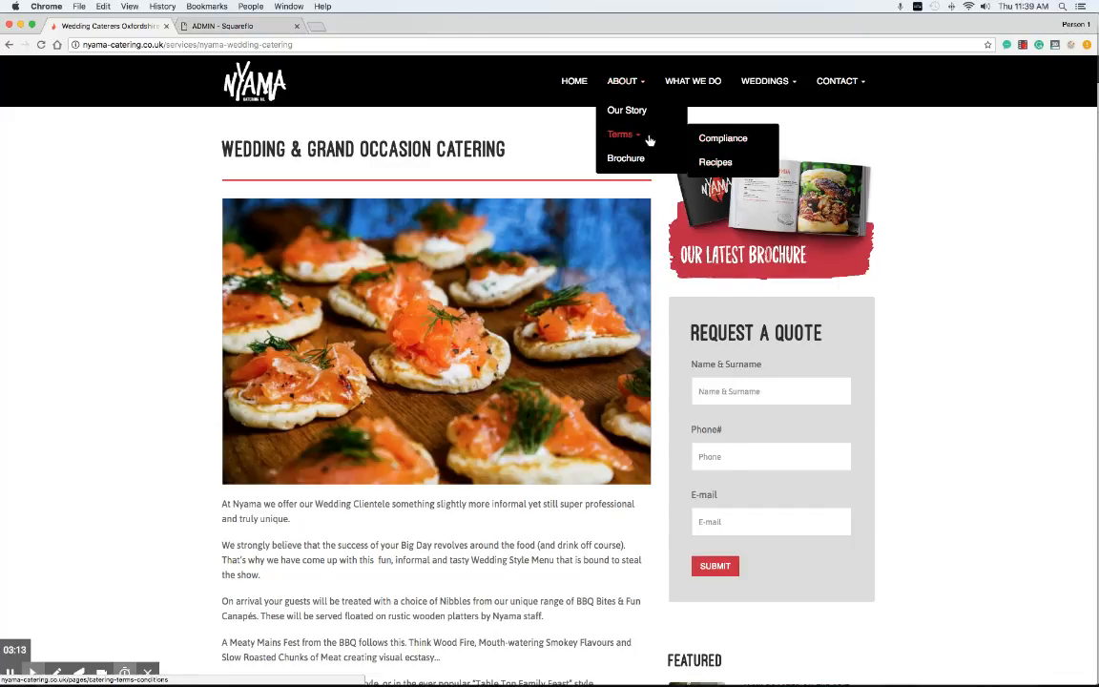
left_click(626, 81)
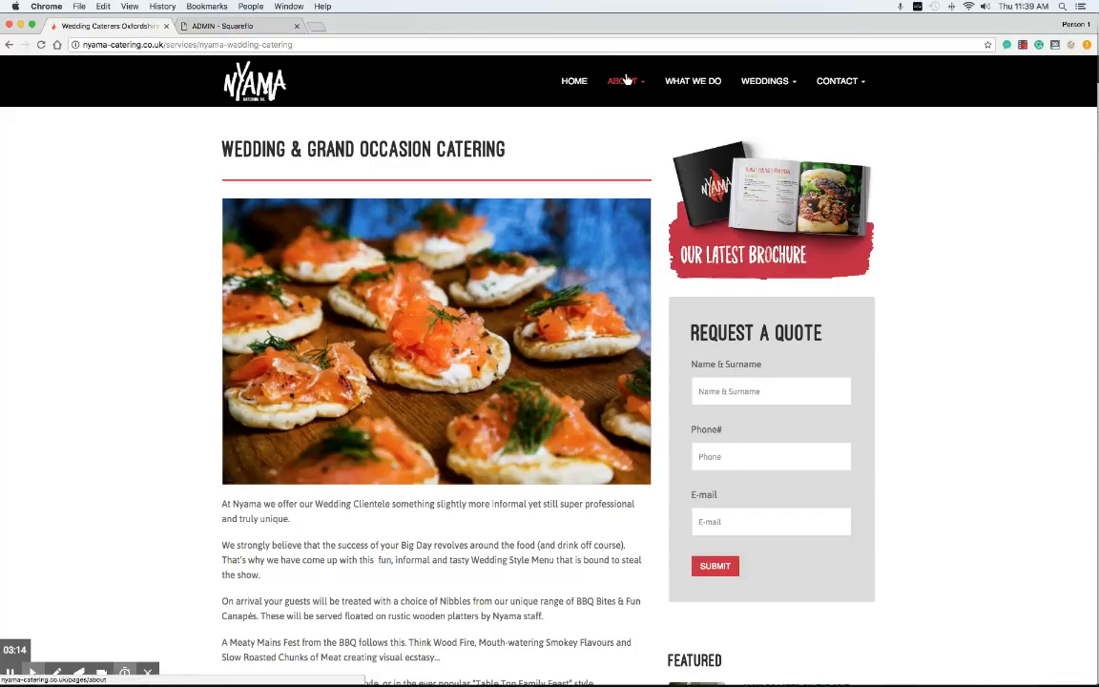
Step: Move Compliance, Recipes and Terms under About beside Our Story, outdent Brochure, and publish
left_click(225, 25)
scroll(290, 294, "down", 5)
left_click_drag(283, 353, 268, 312)
left_click_drag(270, 386, 272, 307)
left_click_drag(289, 430, 315, 415)
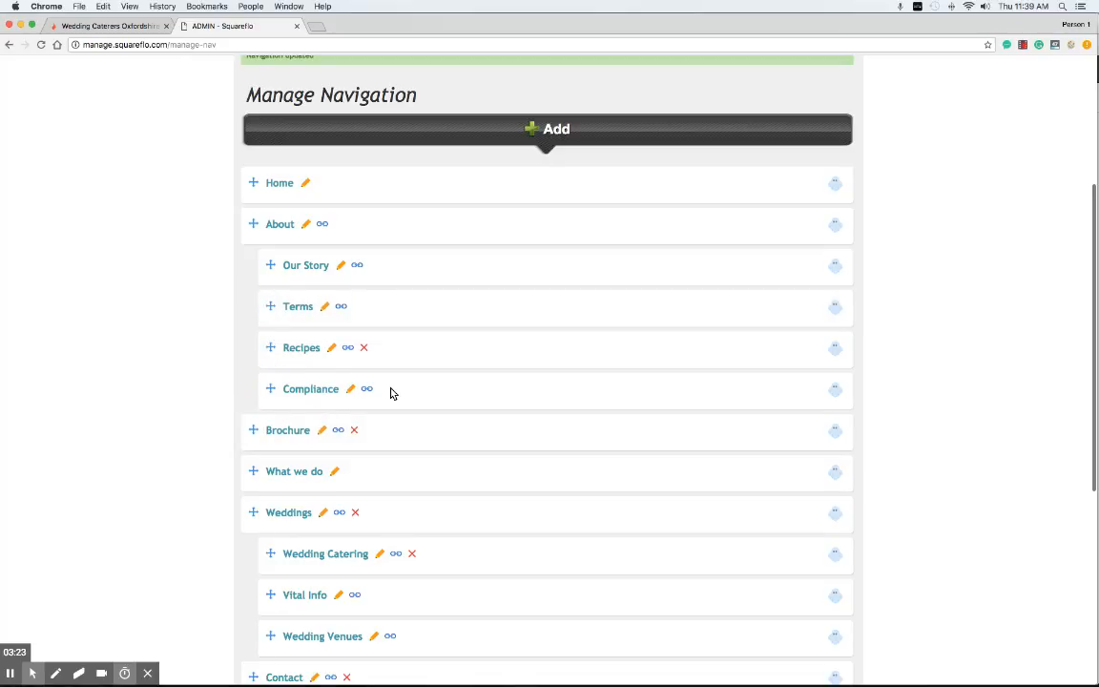
scroll(390, 393, "down", 5)
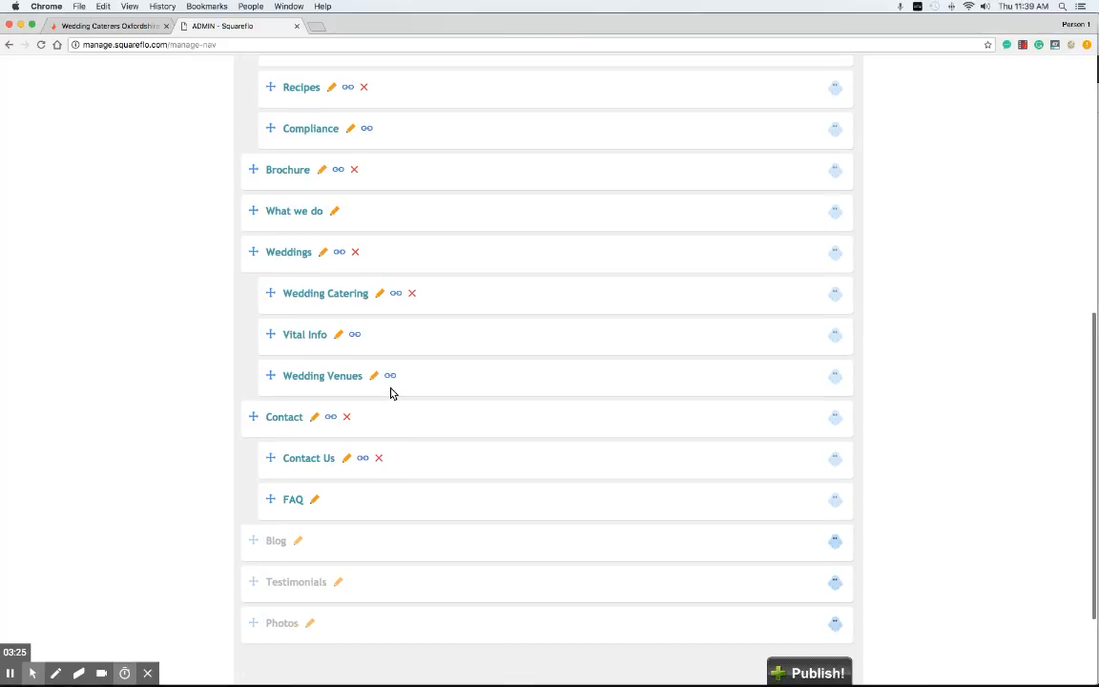
scroll(391, 392, "up", 2)
scroll(390, 392, "down", 3)
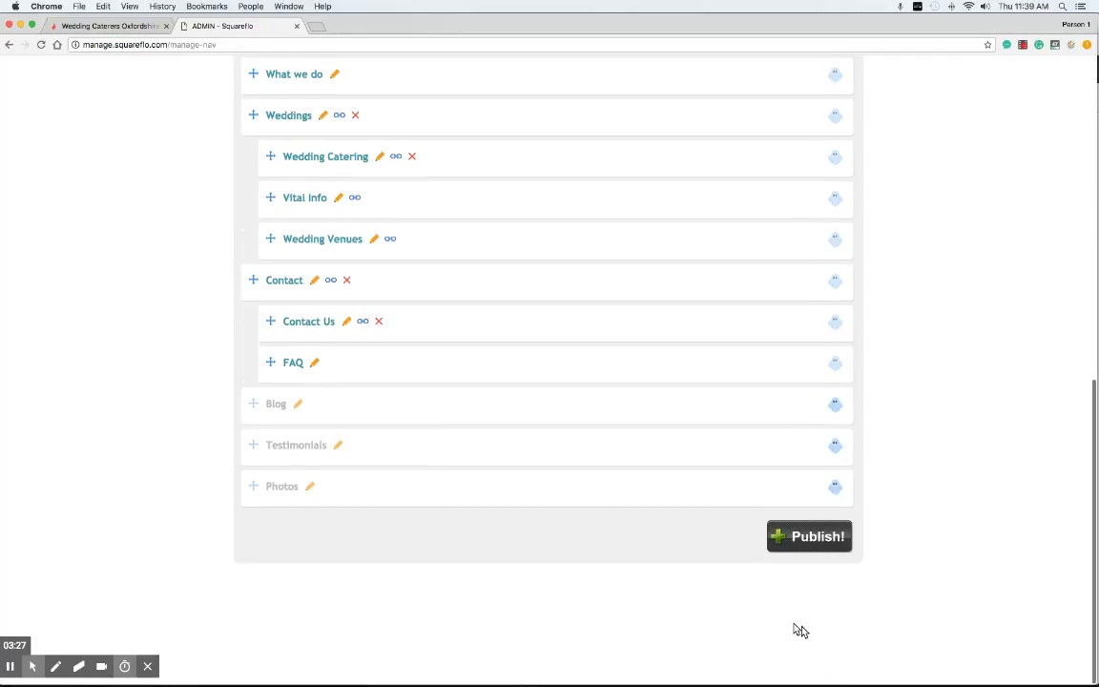
left_click(788, 560)
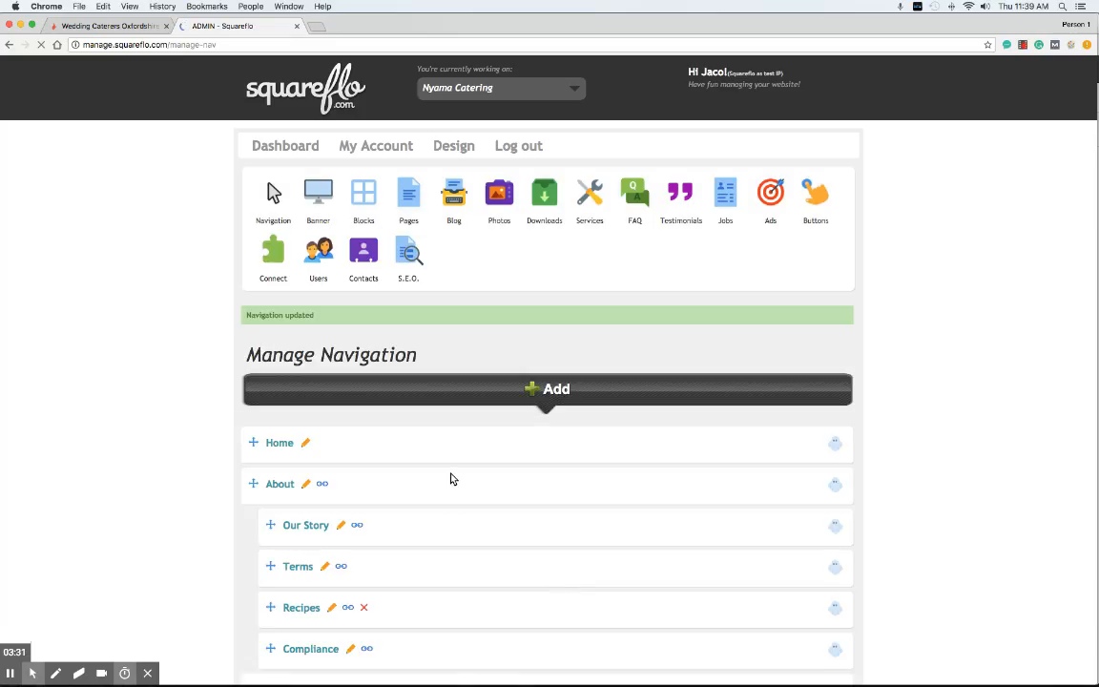
Step: Begin adding a new navigation tab, then switch to the live Nyama page
left_click(557, 390)
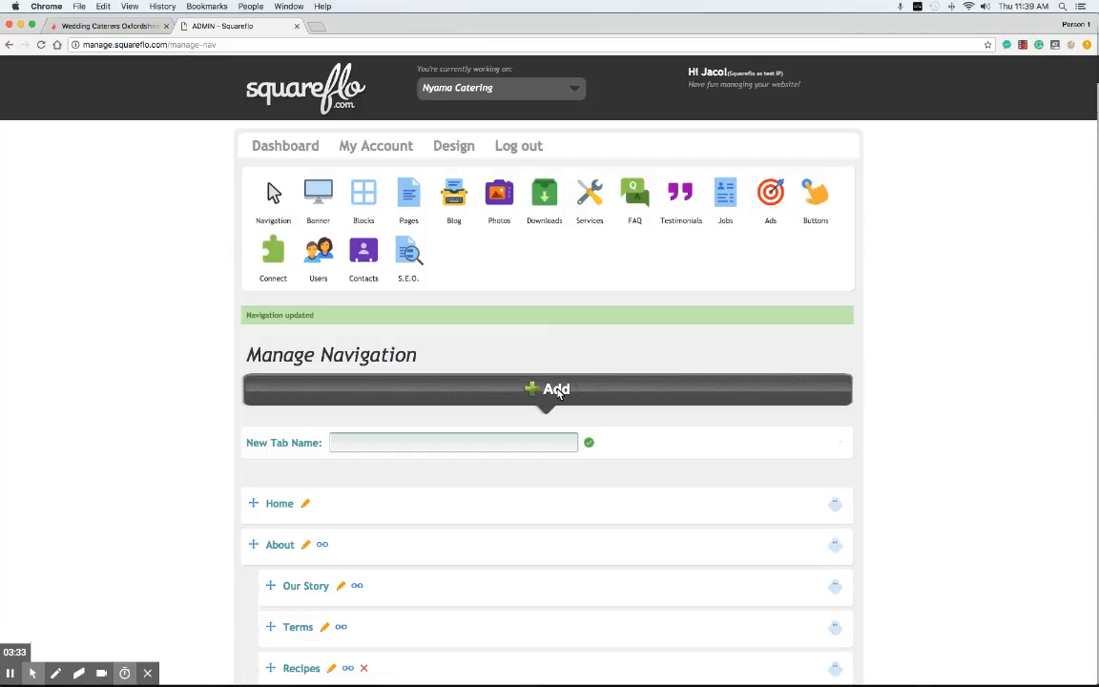
left_click(453, 440)
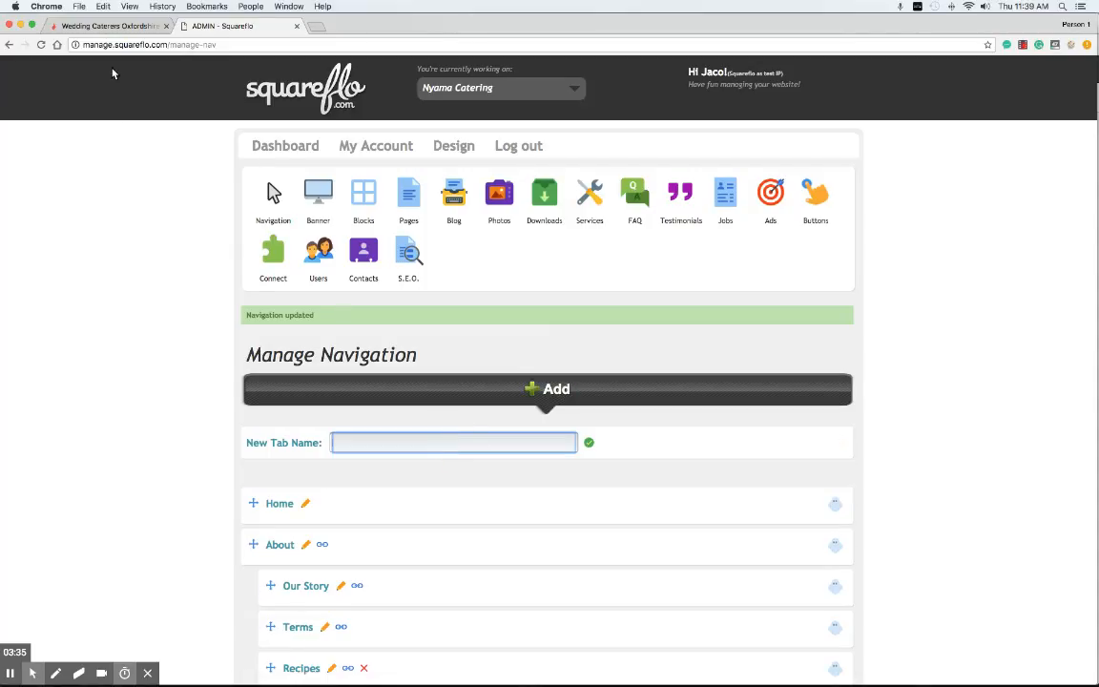
left_click(110, 25)
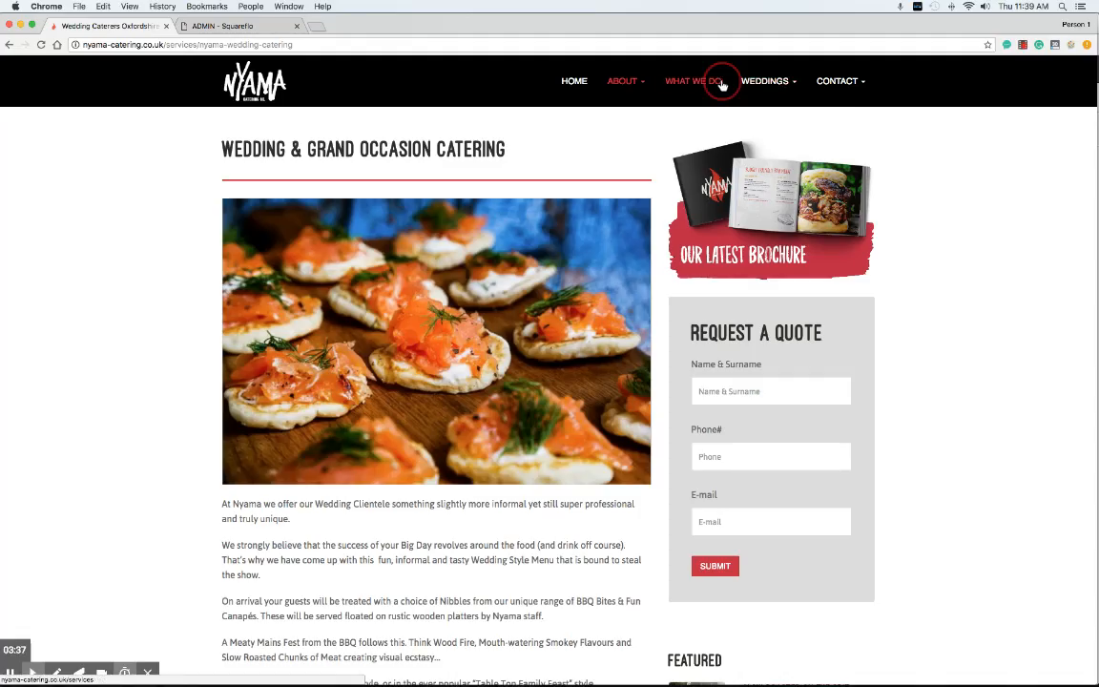
Step: Open the Mobile Bar page via What We Do, select its URL, and return to Squareflo
left_click(713, 84)
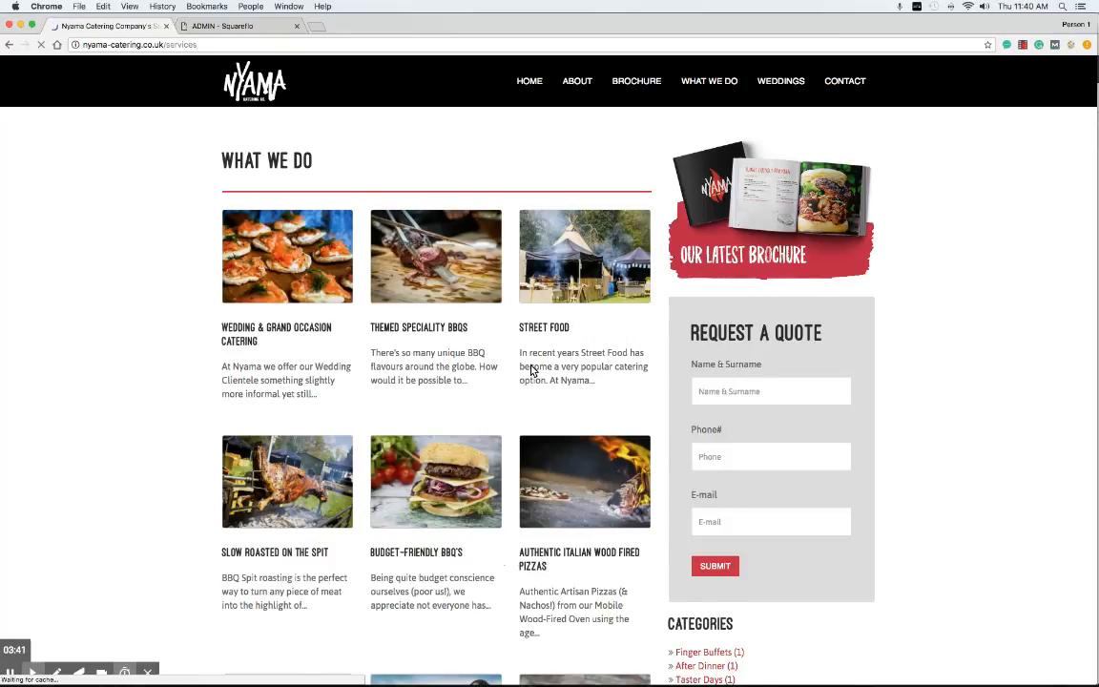
scroll(532, 370, "down", 2)
scroll(532, 370, "down", 4)
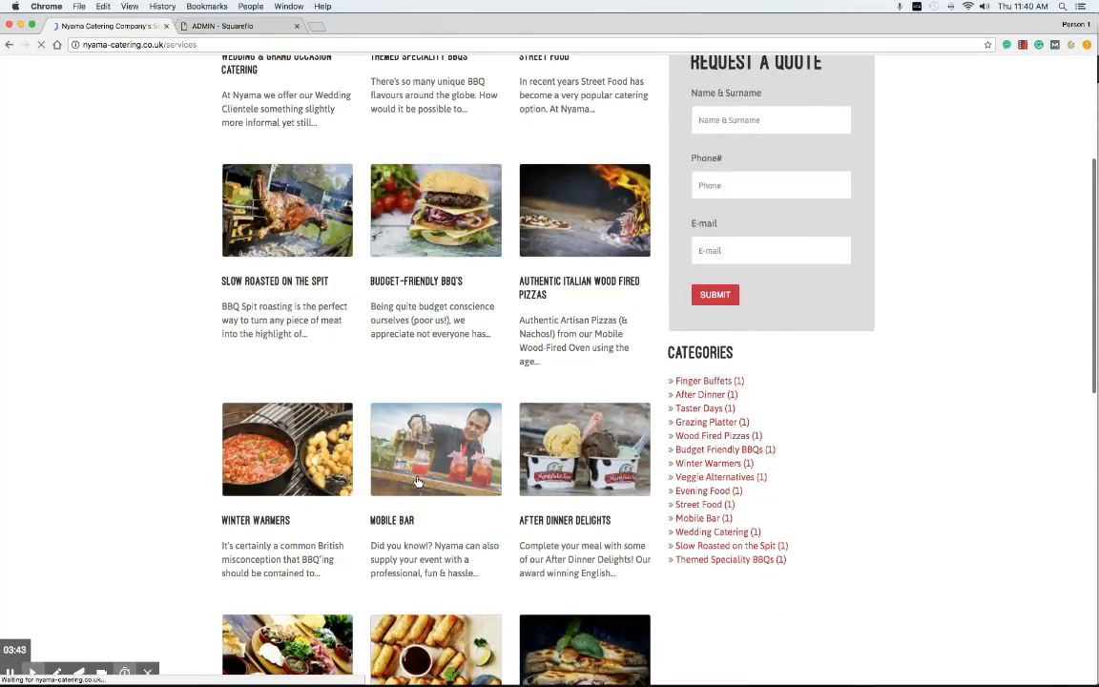
left_click(416, 485)
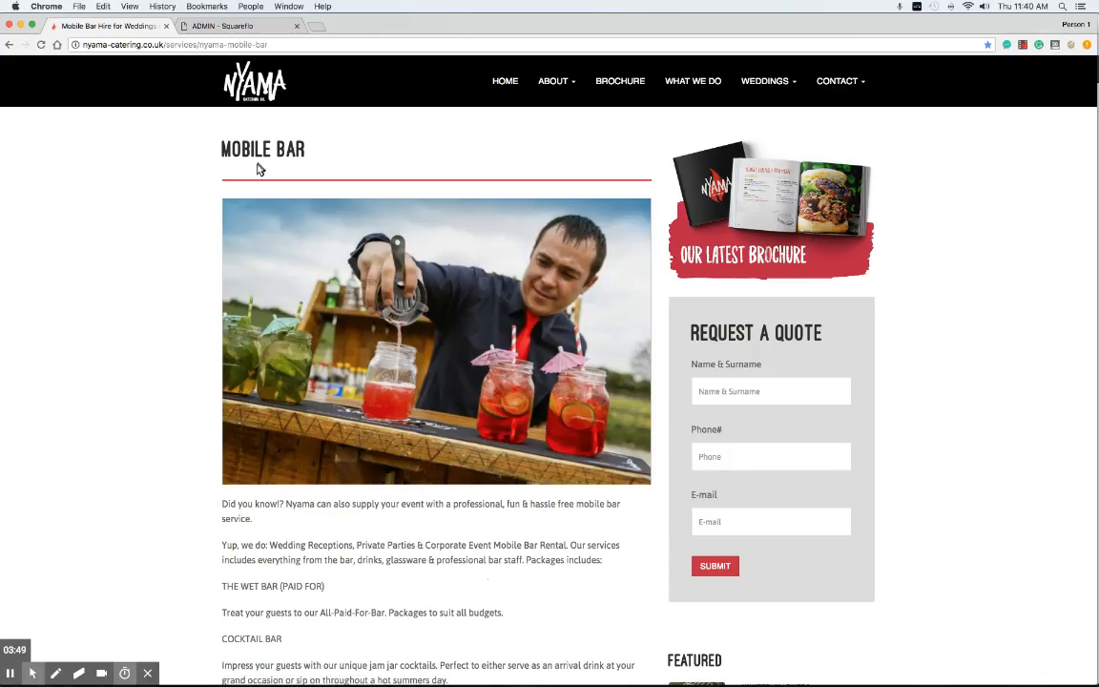
left_click(189, 46)
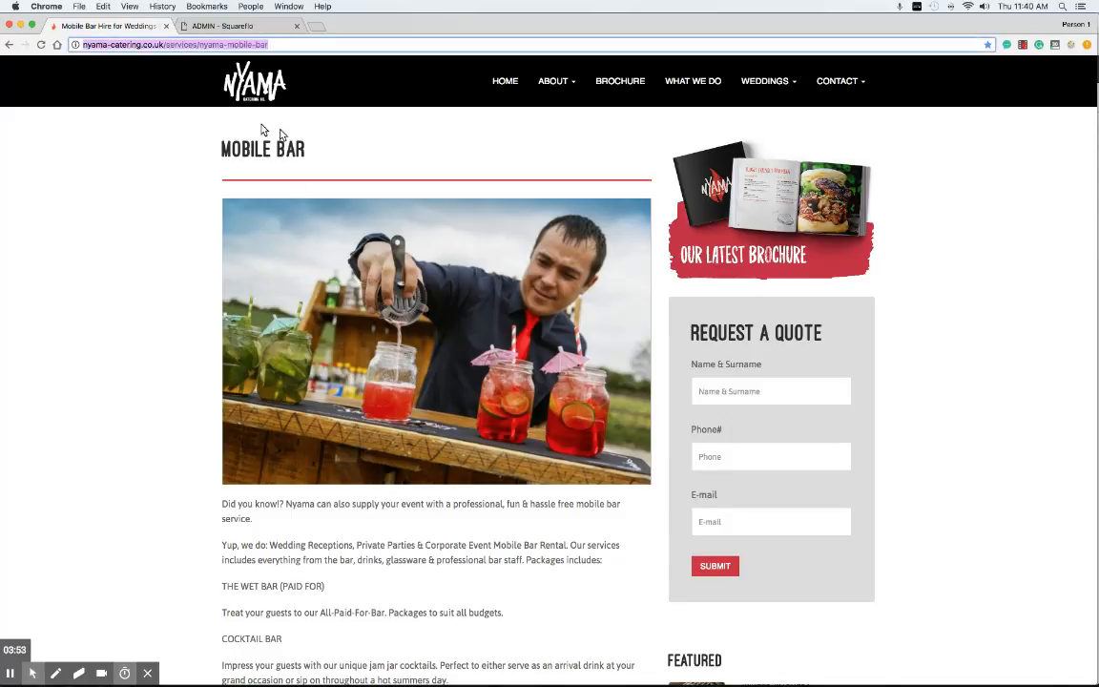
left_click(239, 27)
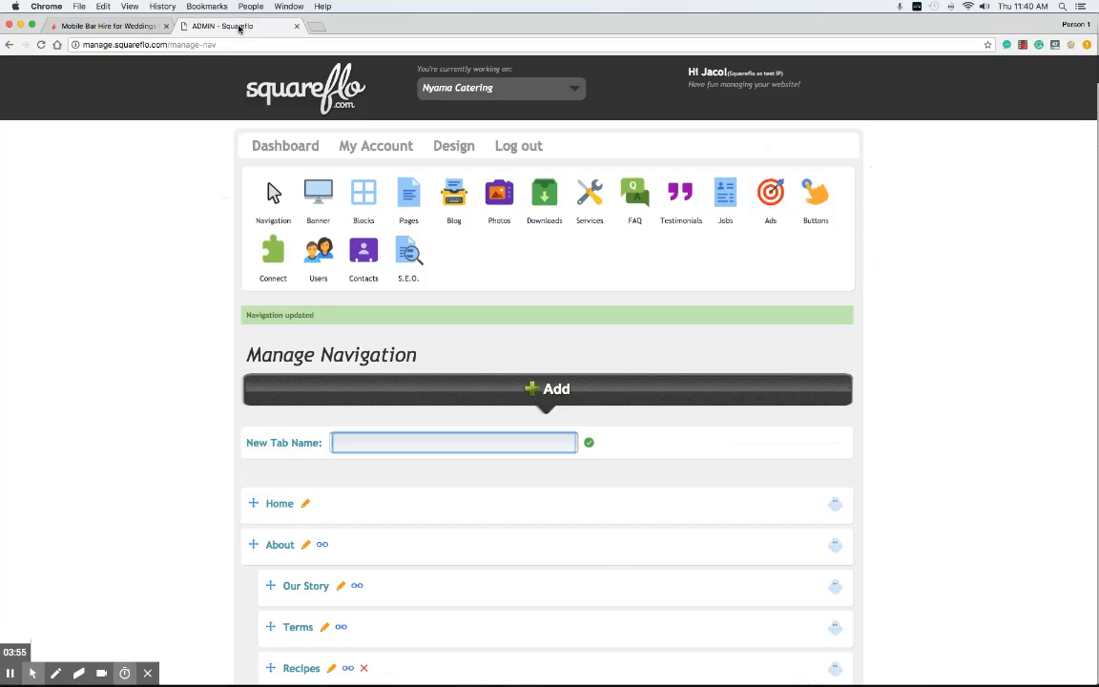
Step: Create a new navigation tab named 'Bar' and confirm it
left_click(397, 443)
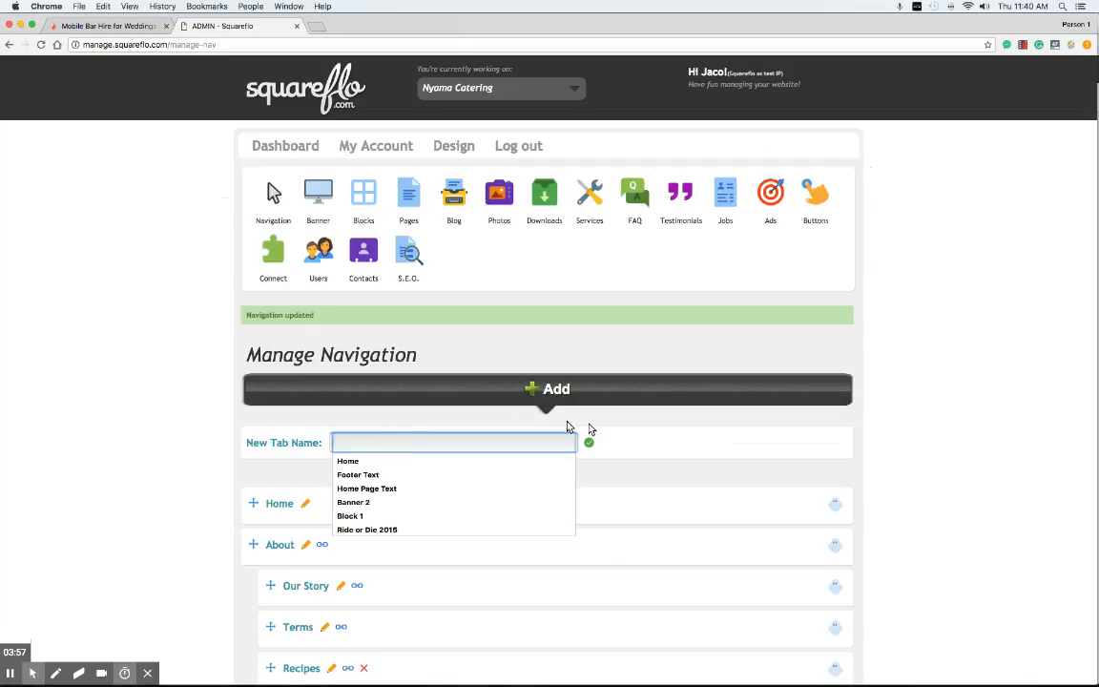
left_click(536, 388)
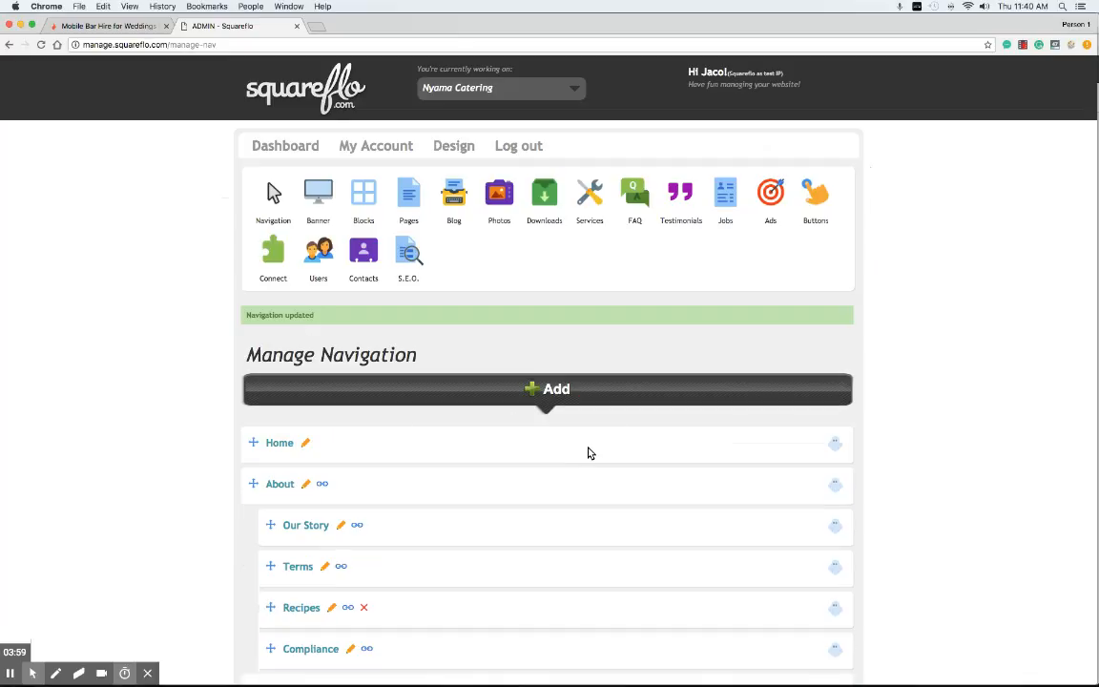
left_click(537, 390)
left_click(437, 441)
type("Bark 5 ™ Dog Dental Spray")
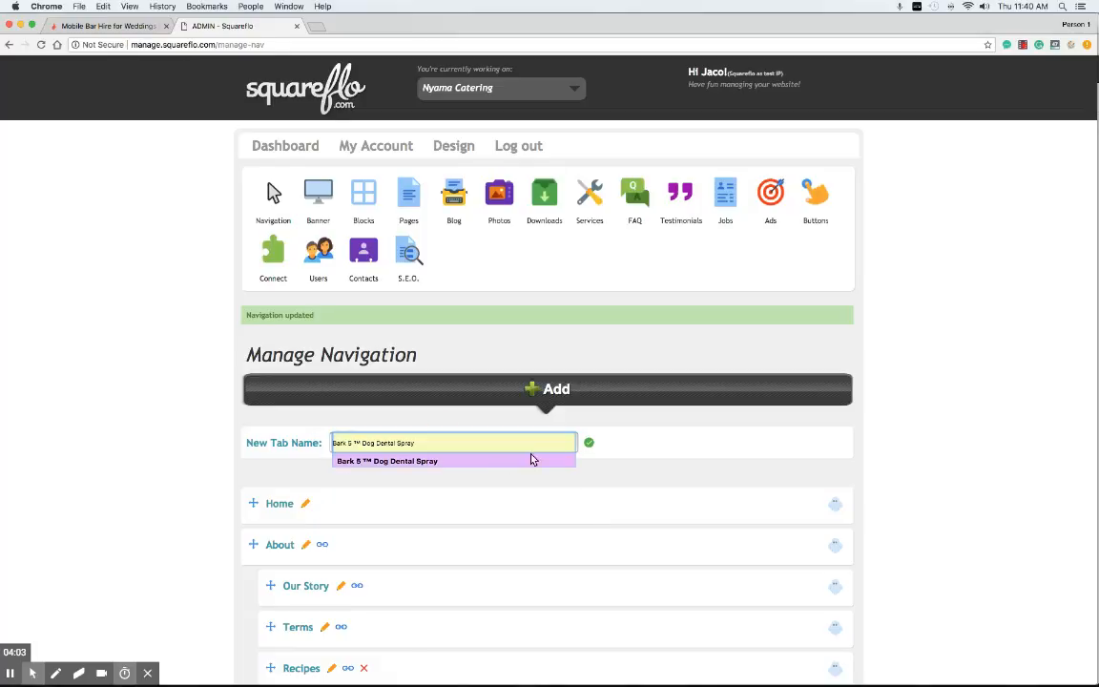
left_click(589, 442)
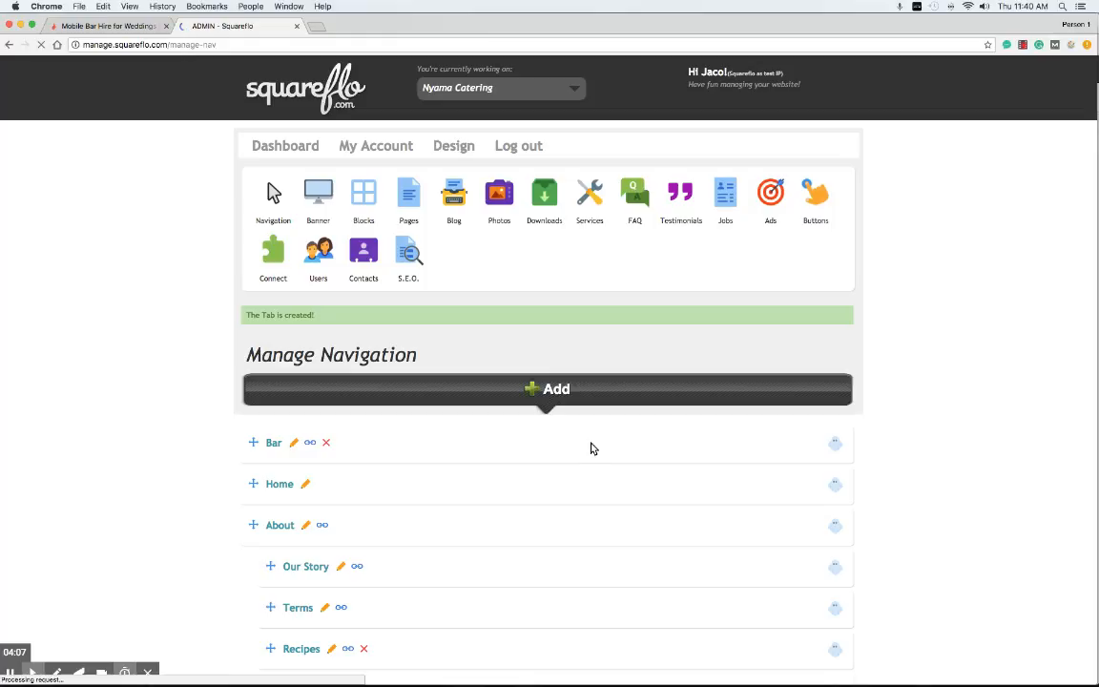
scroll(588, 446, "down", 1)
scroll(267, 343, "down", 3)
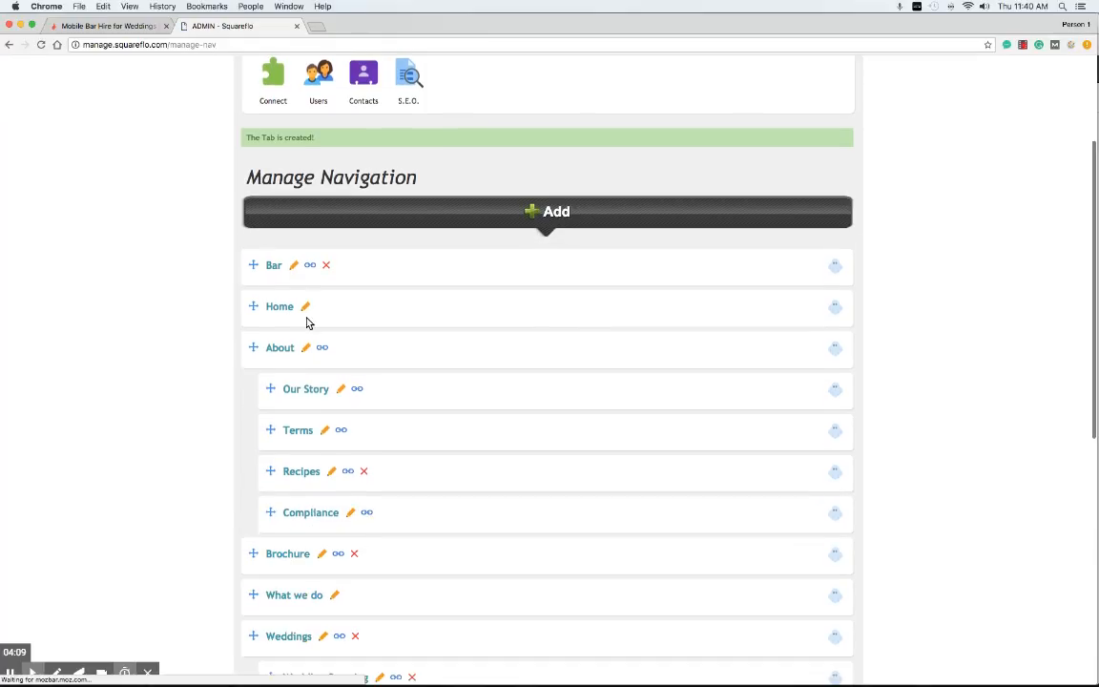
Step: Paste the Mobile Bar page address as the Bar tab's link and save it
left_click(309, 265)
left_click(375, 265)
key("cmd+v")
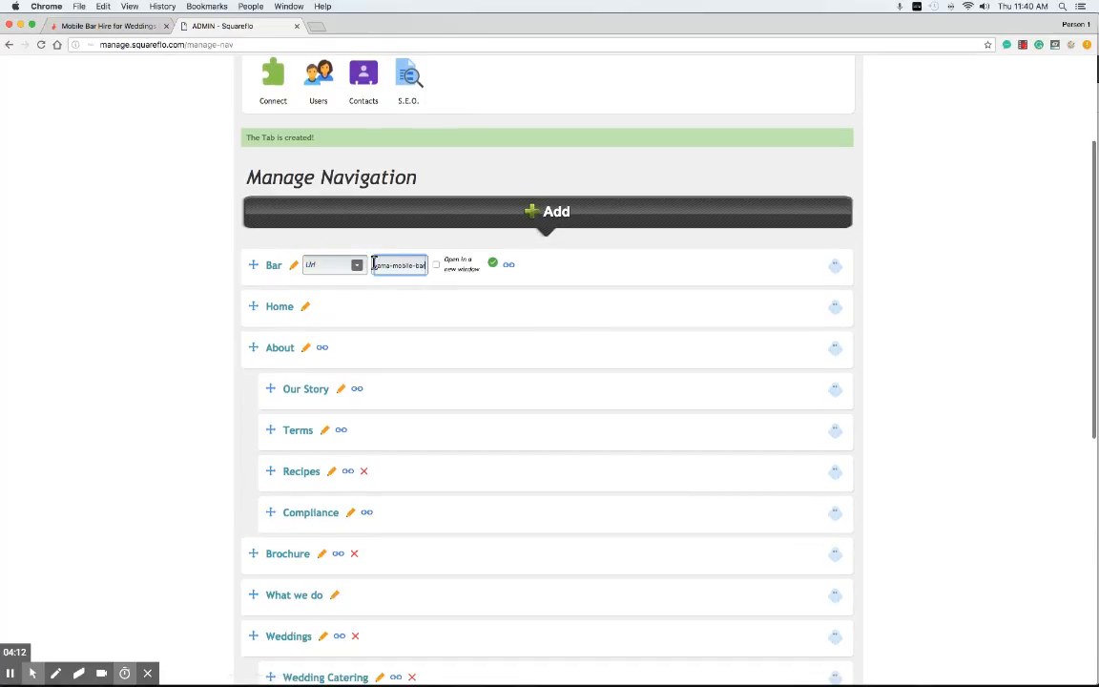
left_click(493, 264)
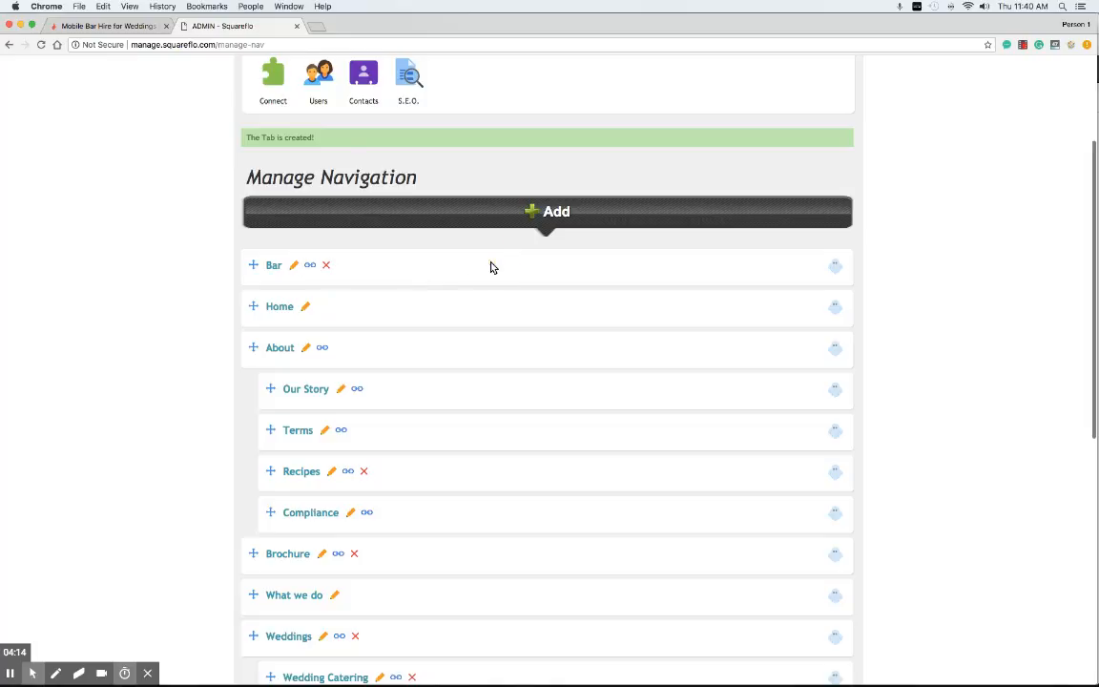
left_click(309, 265)
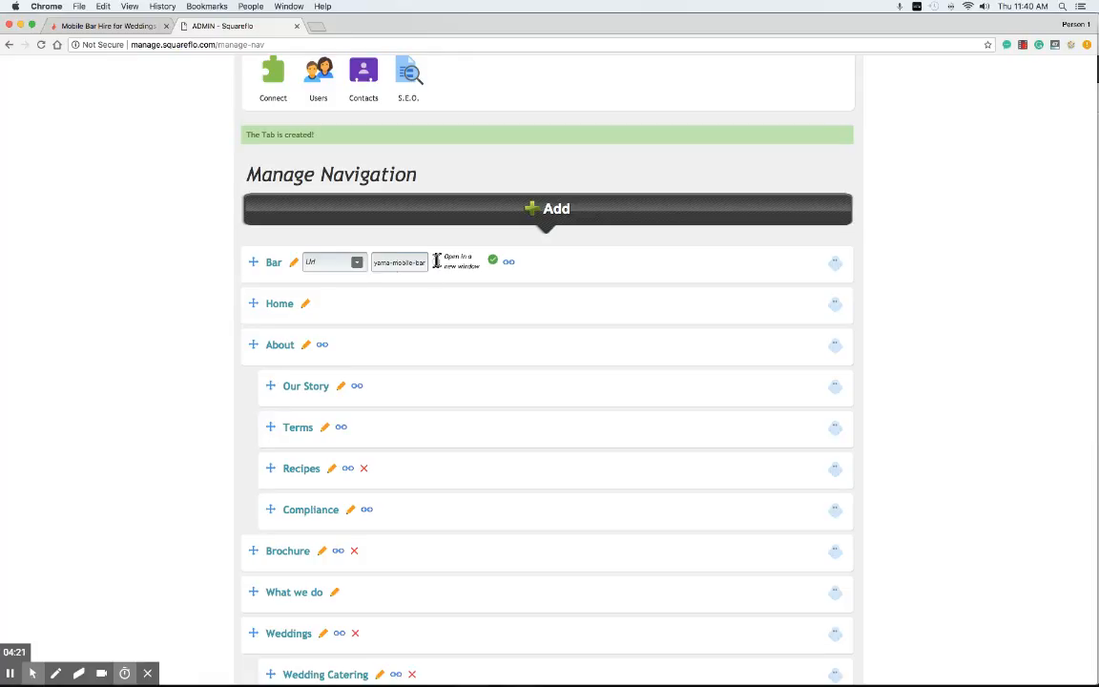
left_click(355, 262)
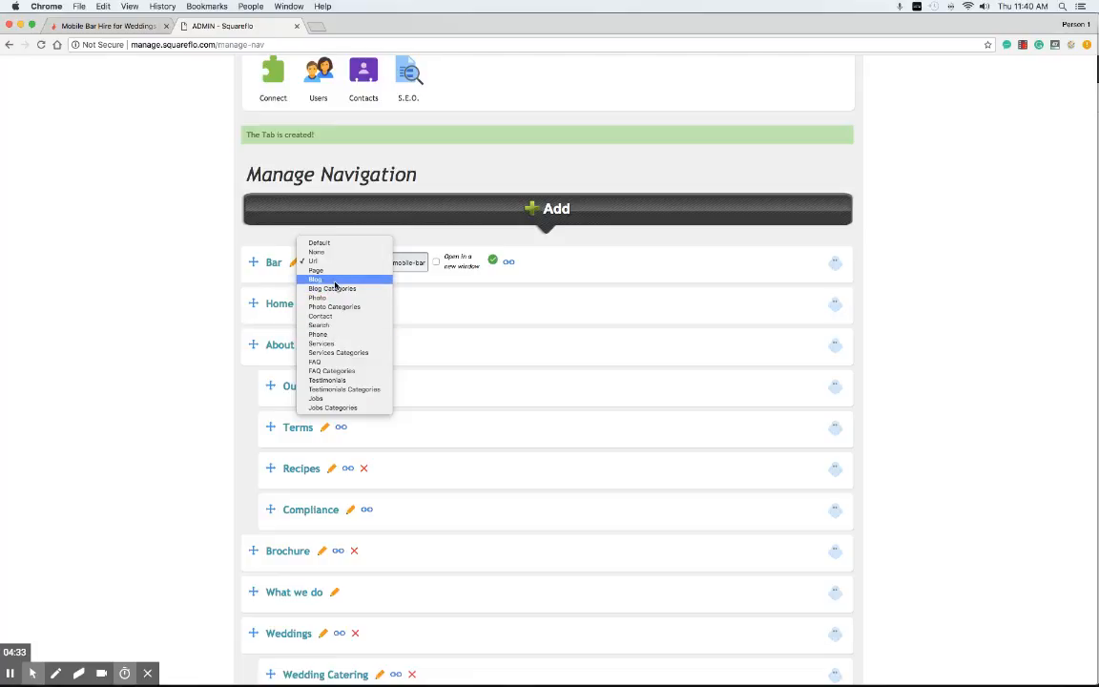
Step: Try the Blog Categories link type, then switch the Bar tab back to its Url address
left_click(330, 289)
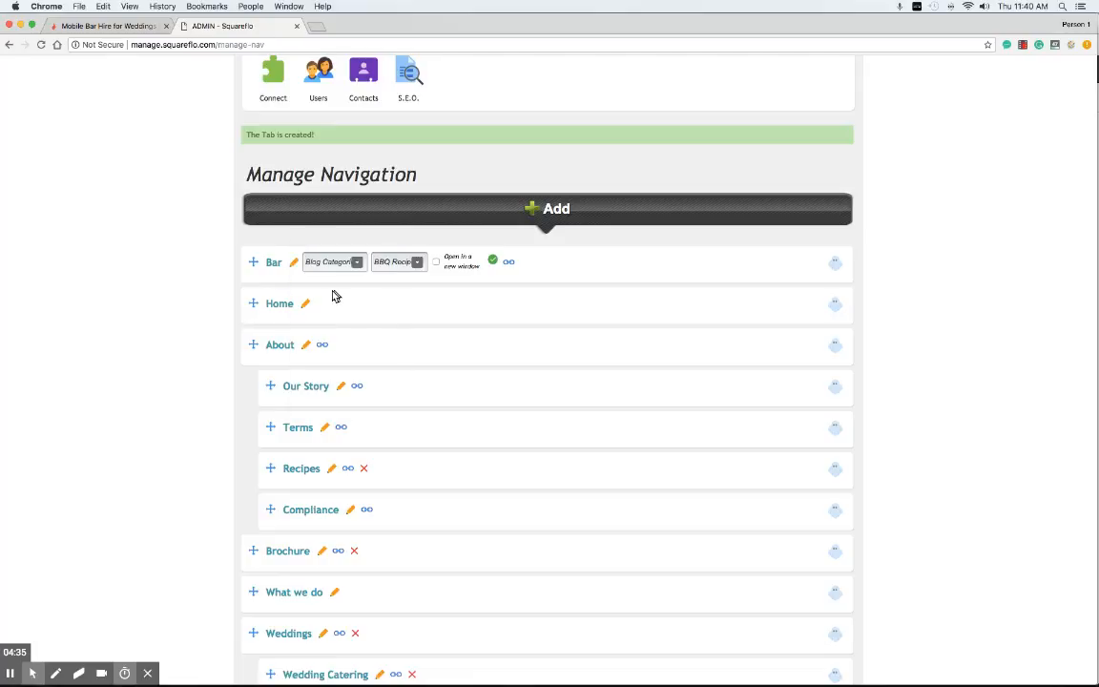
left_click(388, 266)
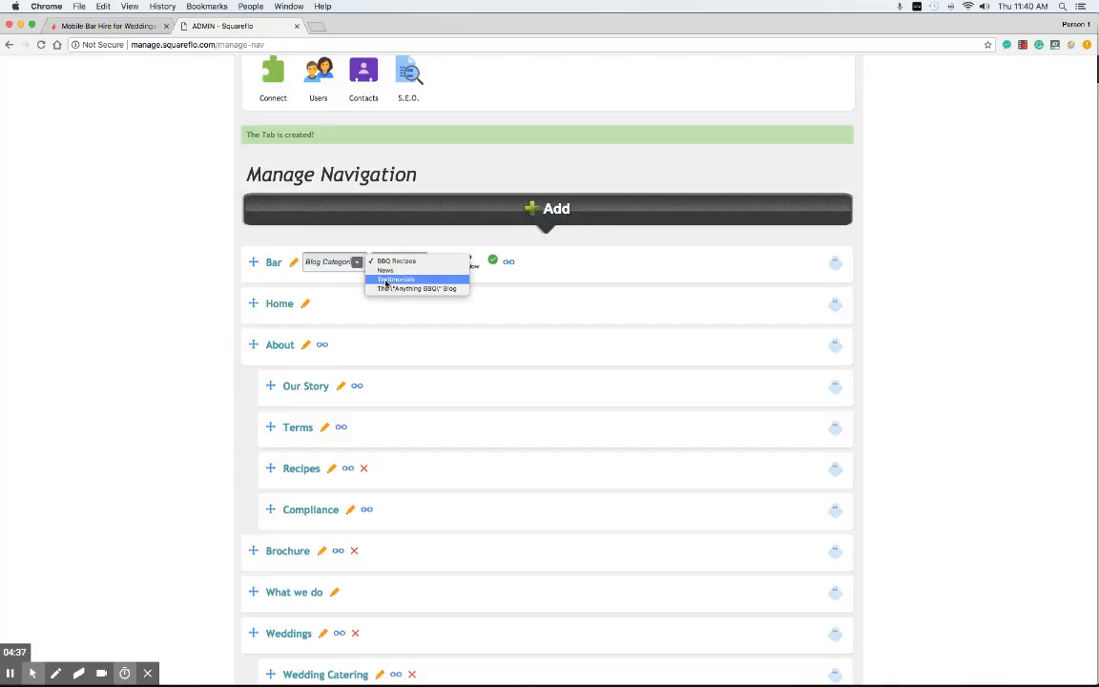
left_click(355, 262)
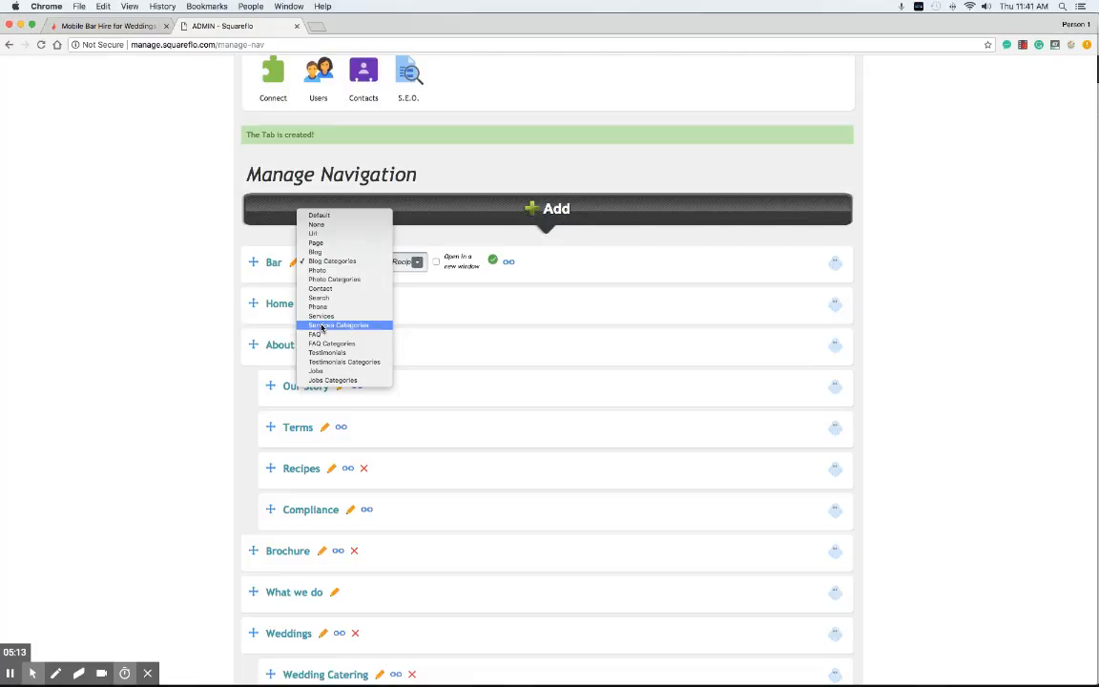
left_click(323, 235)
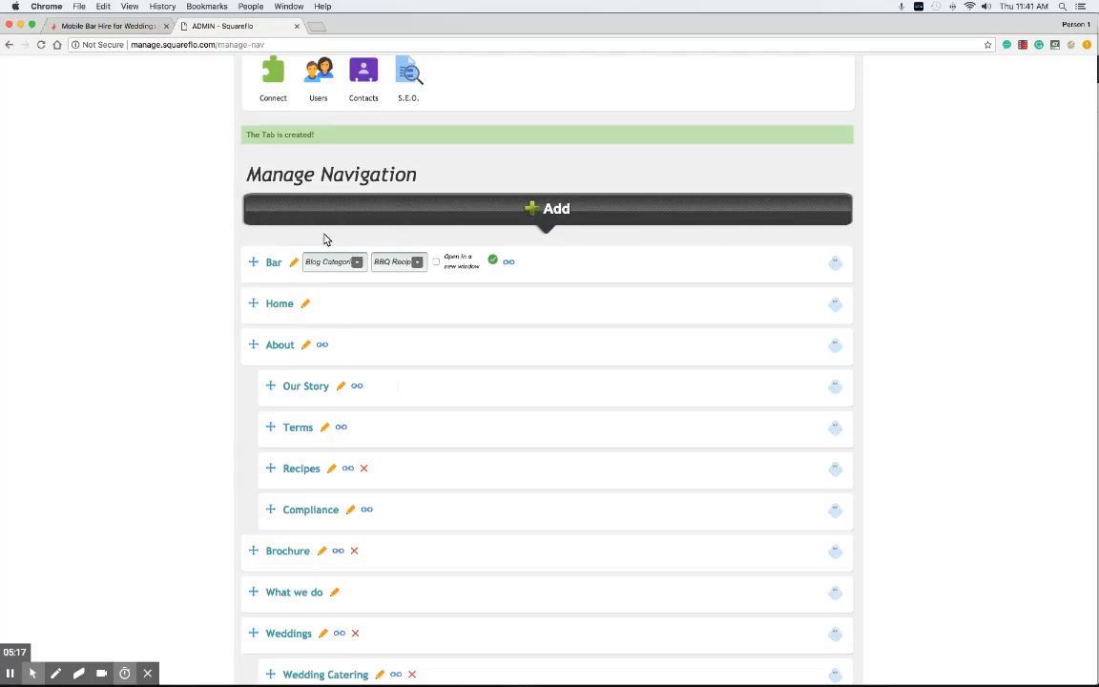
left_click_drag(375, 261, 421, 265)
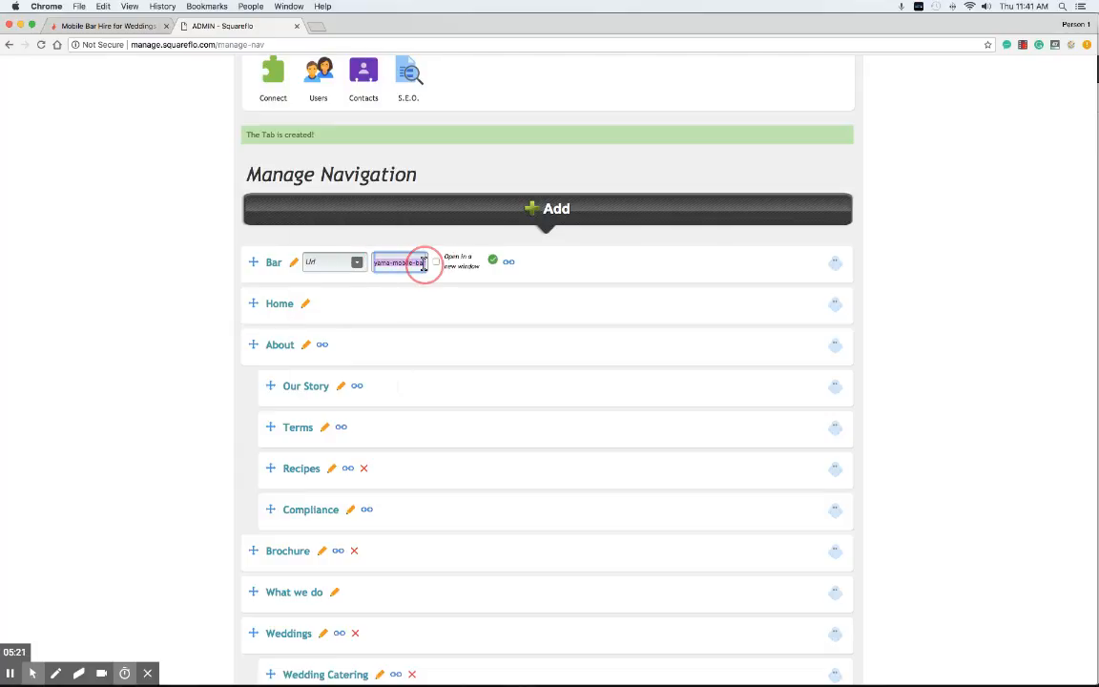
Step: Save the Bar tab's link, move Bar to sit just above Contact, and publish the navigation
left_click(492, 260)
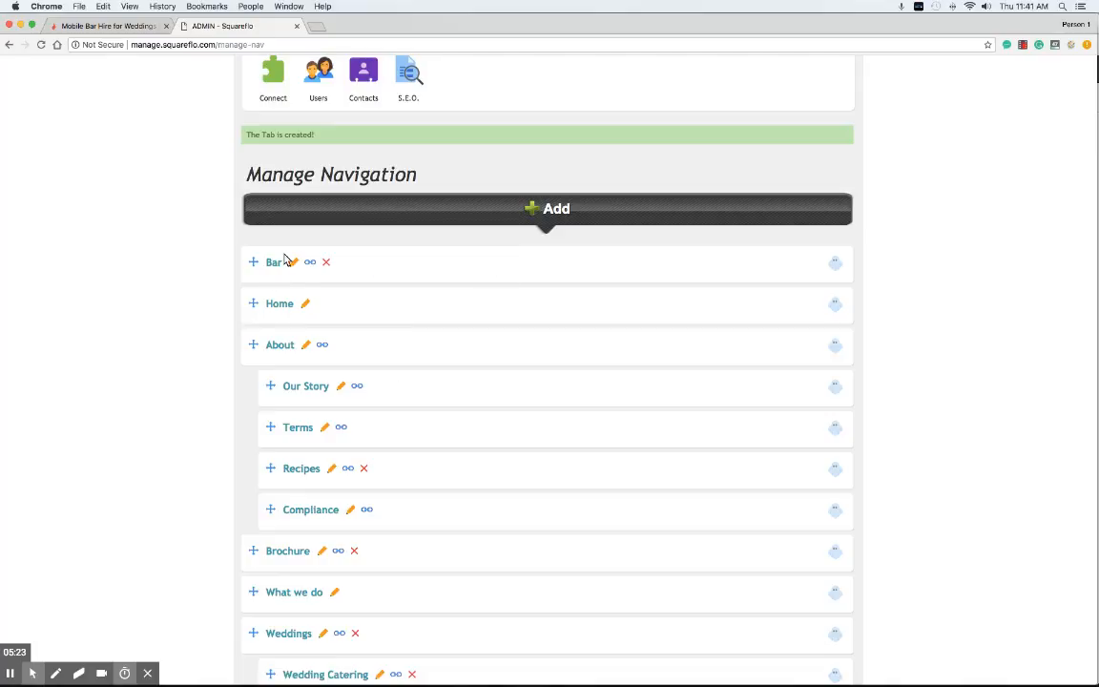
left_click_drag(253, 266, 246, 601)
scroll(321, 270, "down", 3)
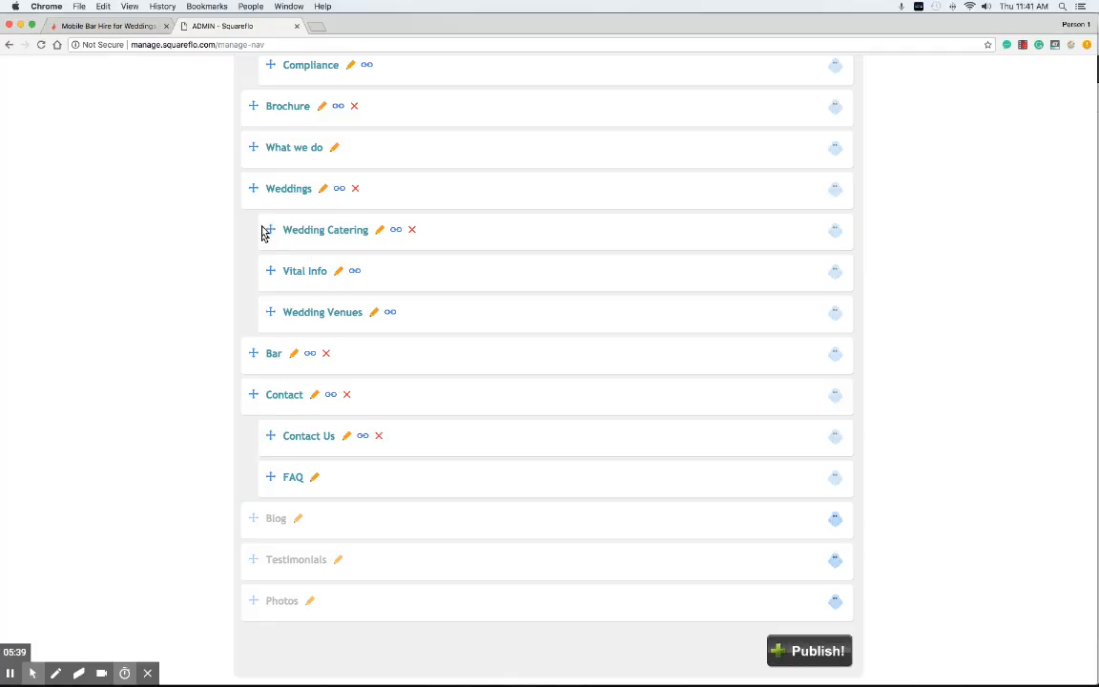
left_click(794, 657)
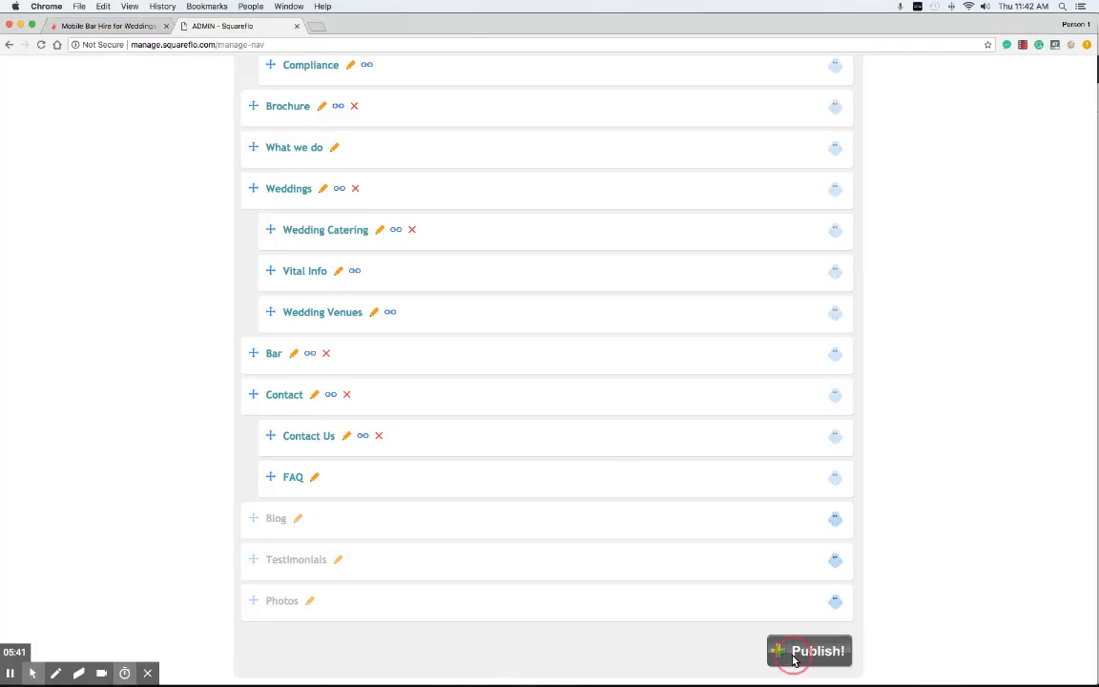
left_click(148, 27)
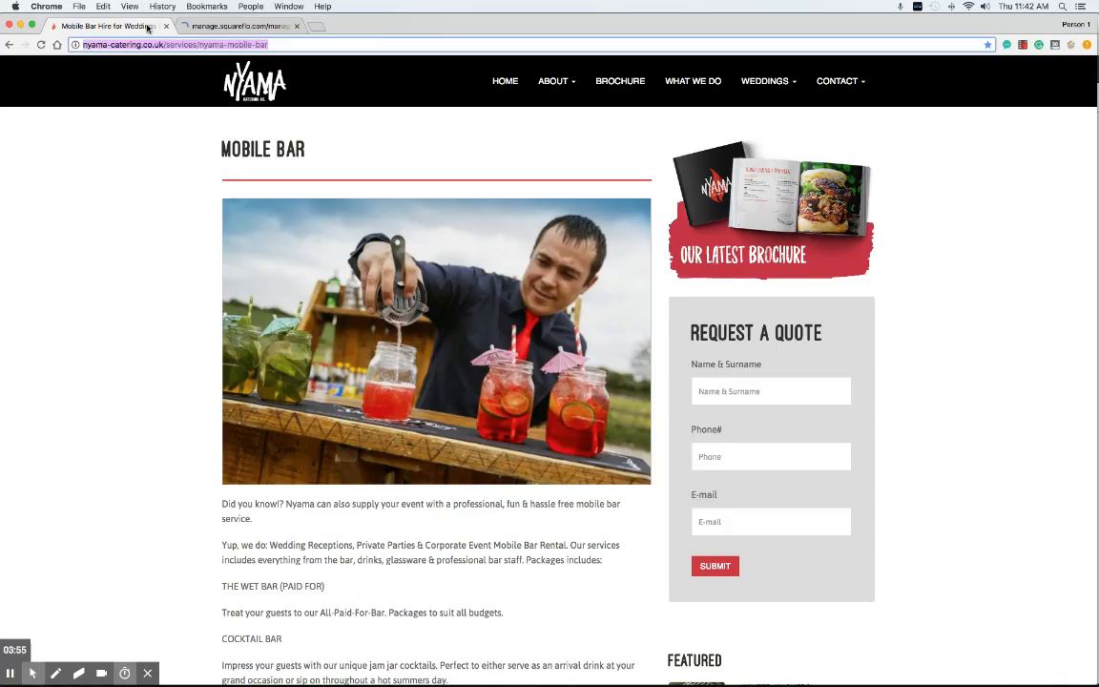
left_click(506, 82)
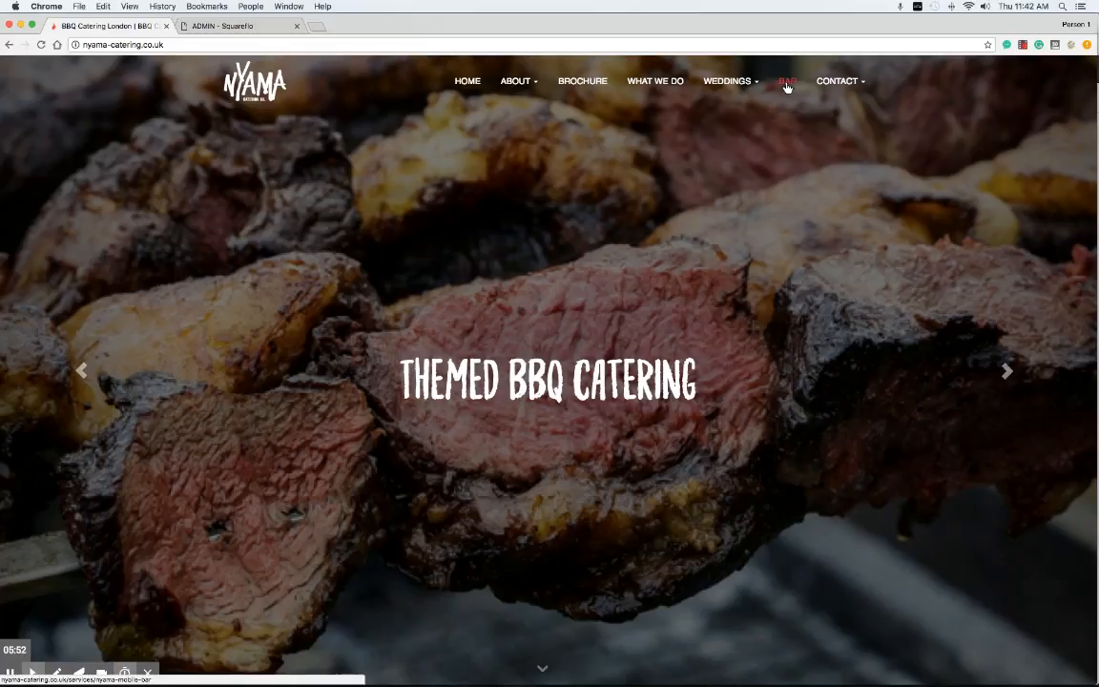
left_click(786, 84)
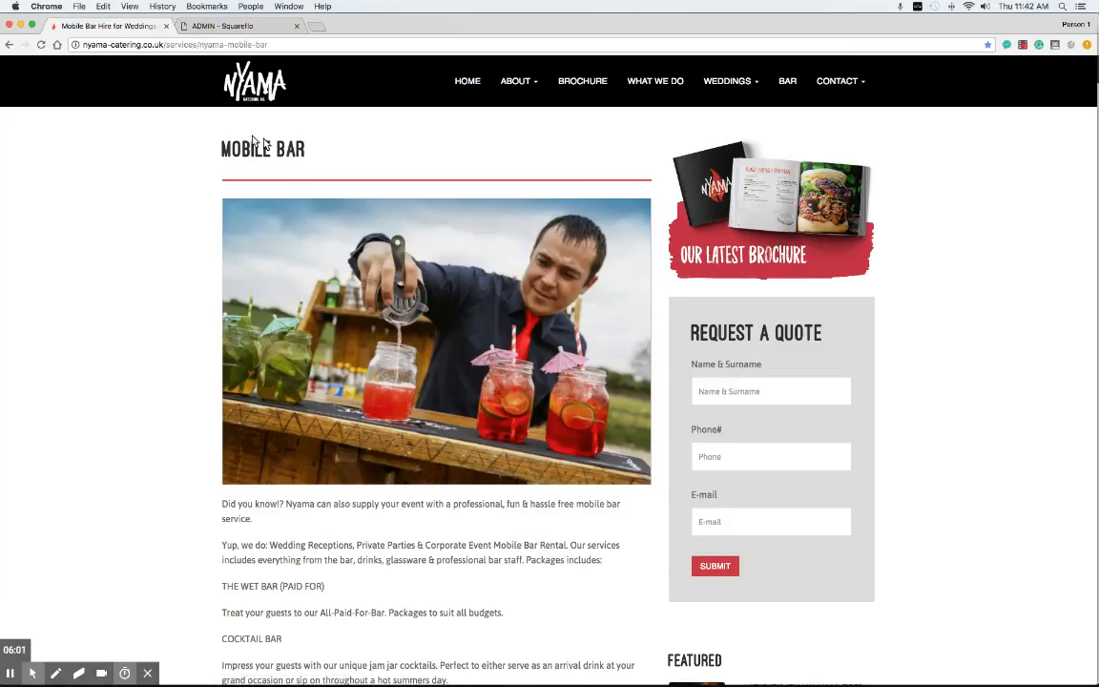
left_click(240, 25)
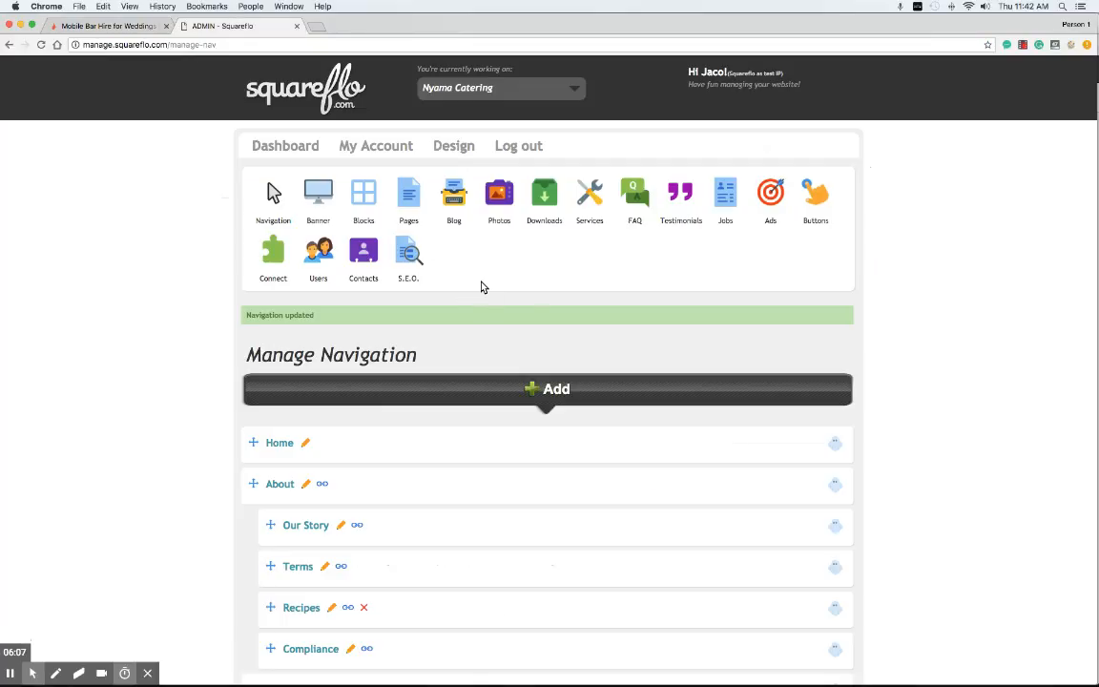
Step: Start a new page in Page management with the navigation tab name 'Test'
mouse_move(409, 208)
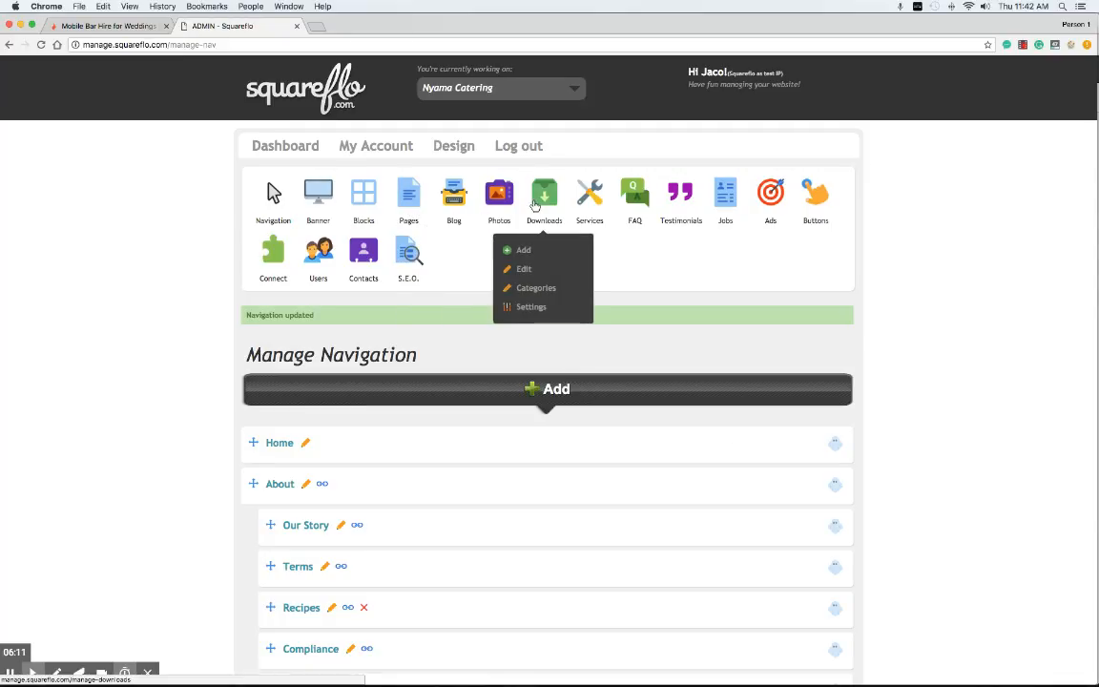
left_click(413, 197)
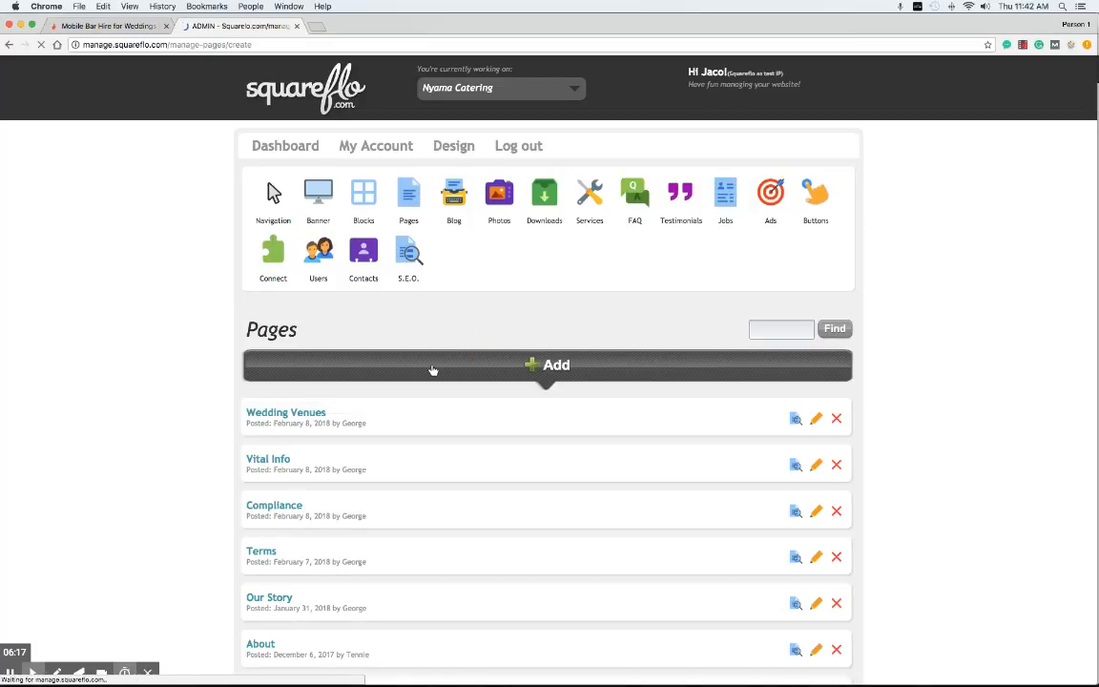
left_click(432, 370)
left_click(321, 389)
type("Test")
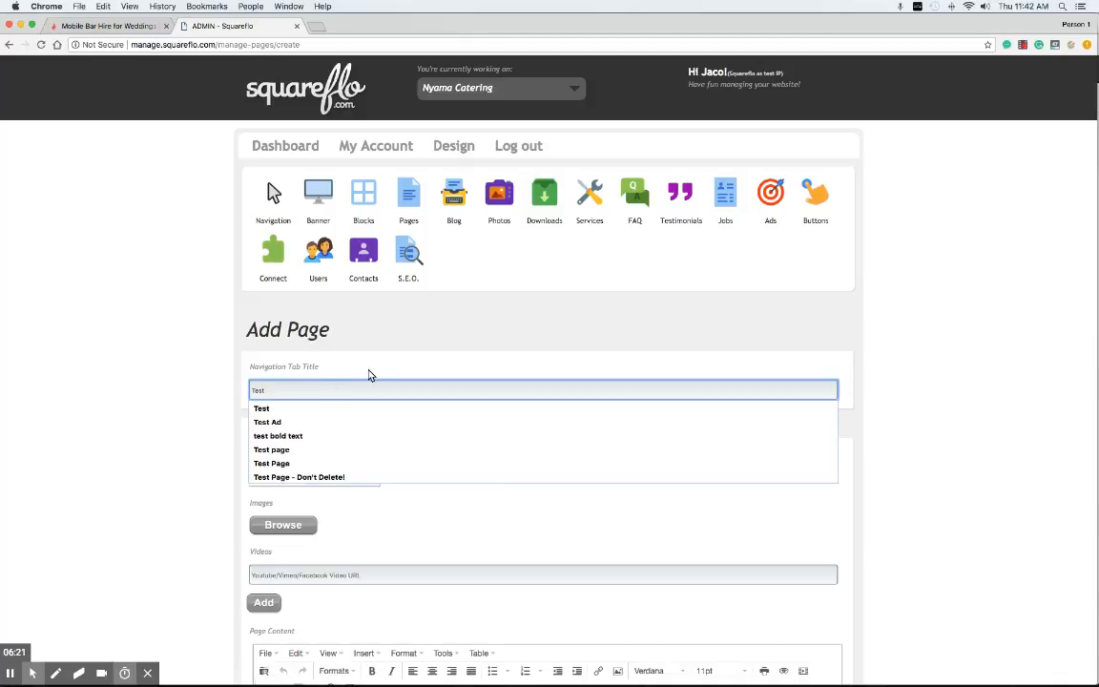
left_click(369, 371)
Step: Give the page the heading 'Test page' and the content 'ignore this', then publish it
left_click(282, 475)
type("Test")
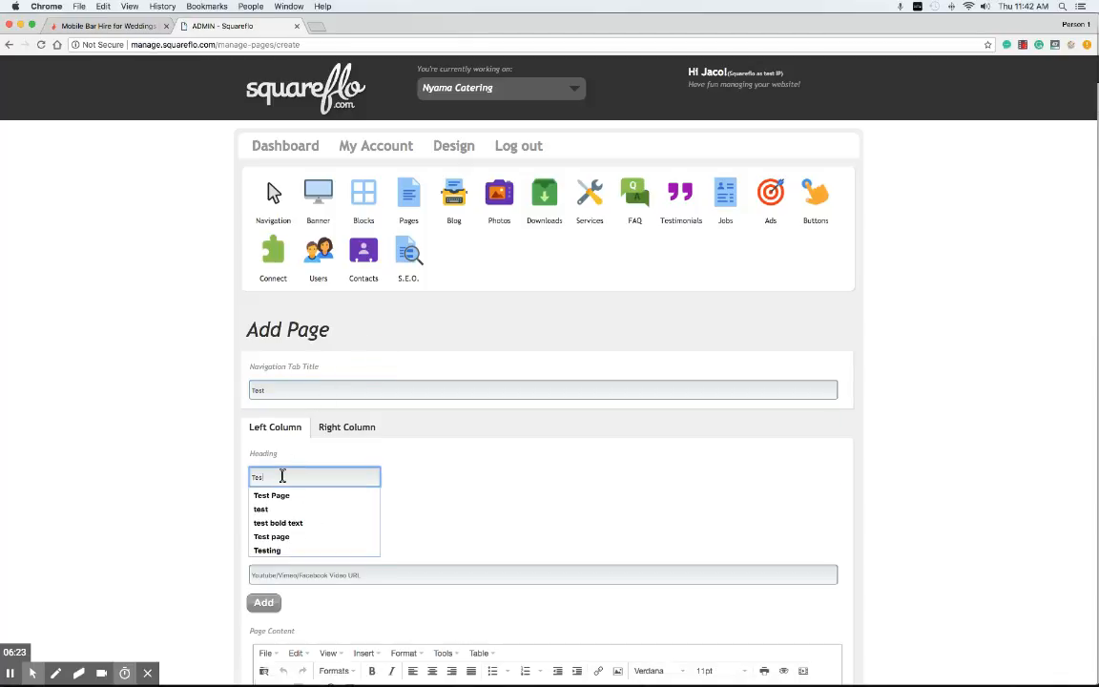
type(" pag")
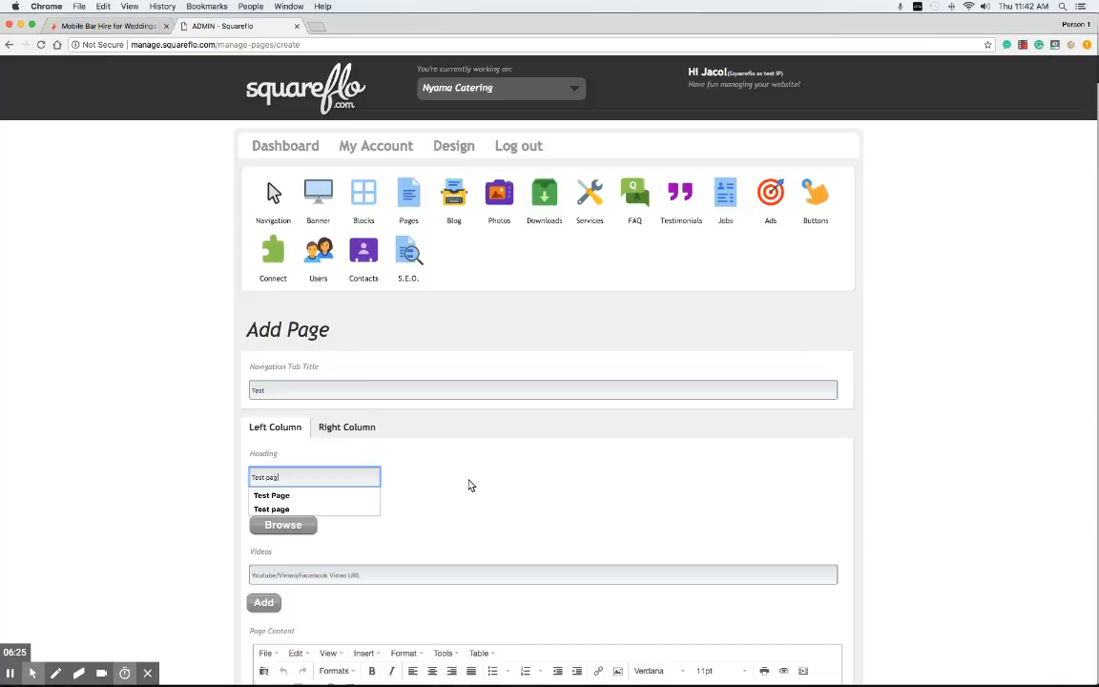
type("e")
left_click(468, 485)
scroll(488, 498, "down", 2)
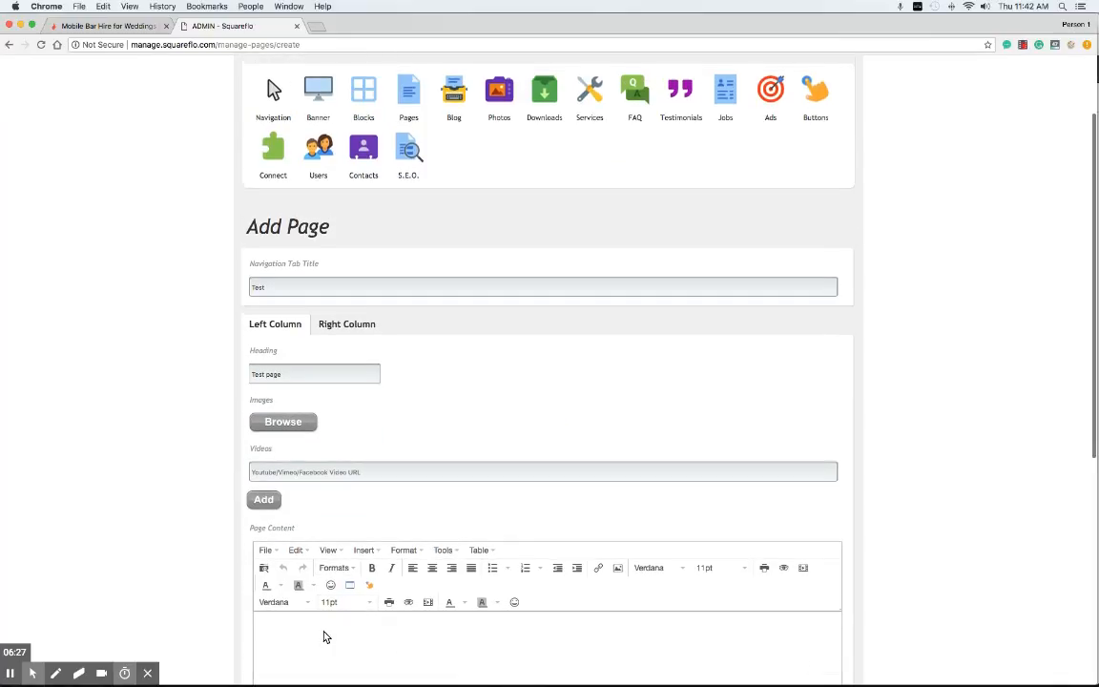
left_click(322, 632)
type("ignore this")
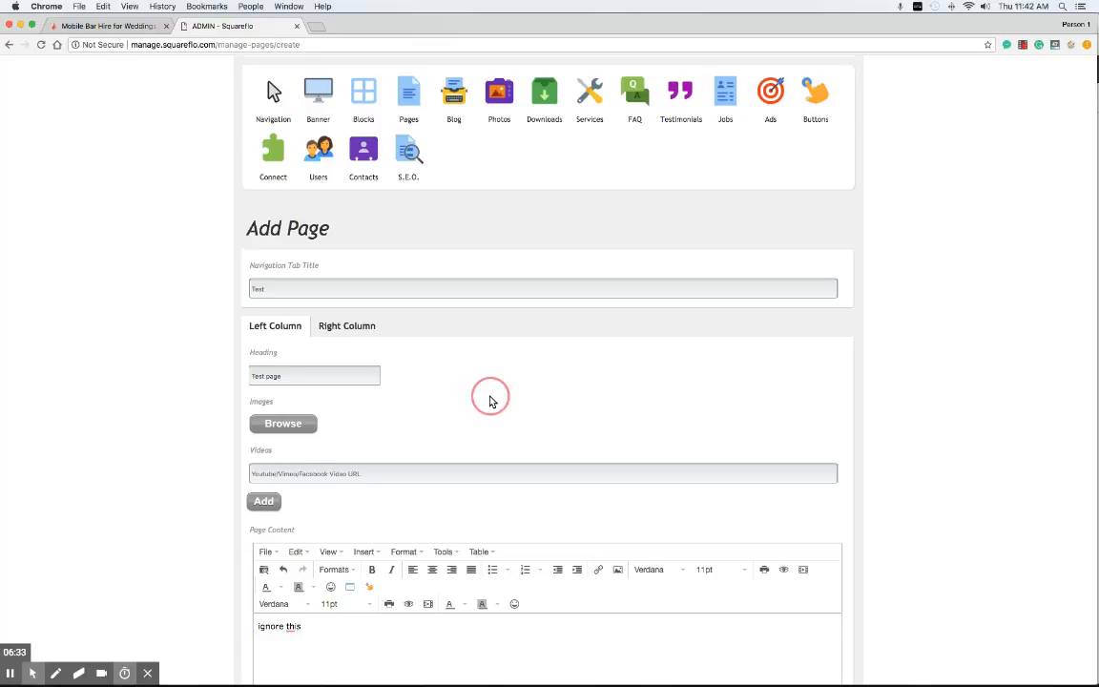
scroll(490, 400, "down", 6)
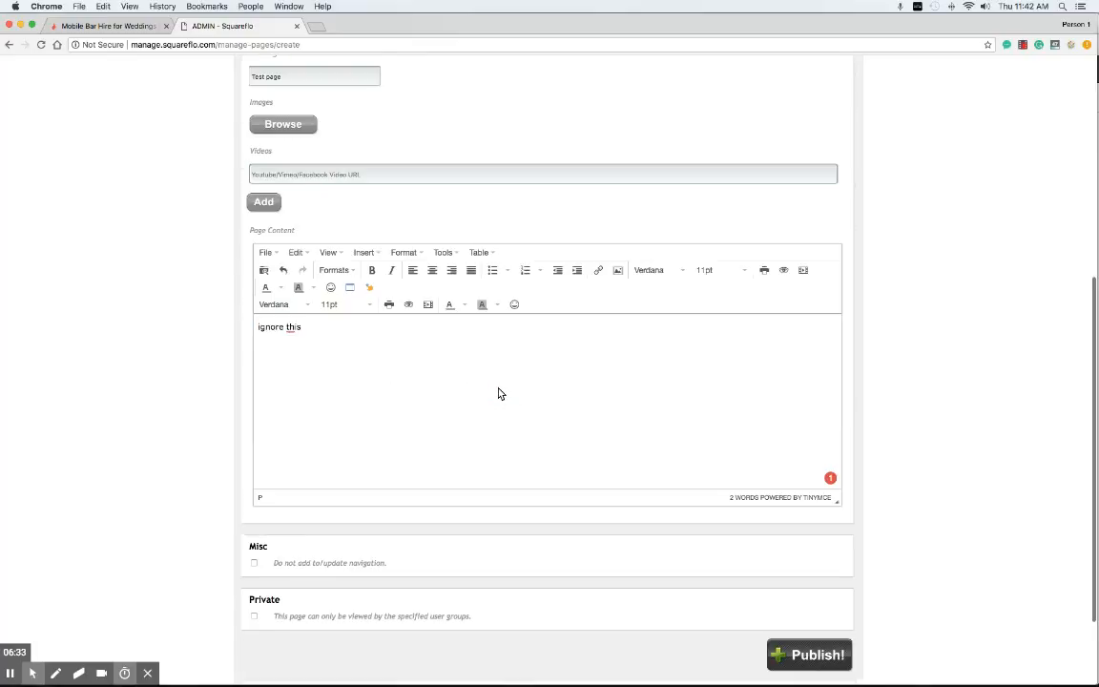
left_click(790, 629)
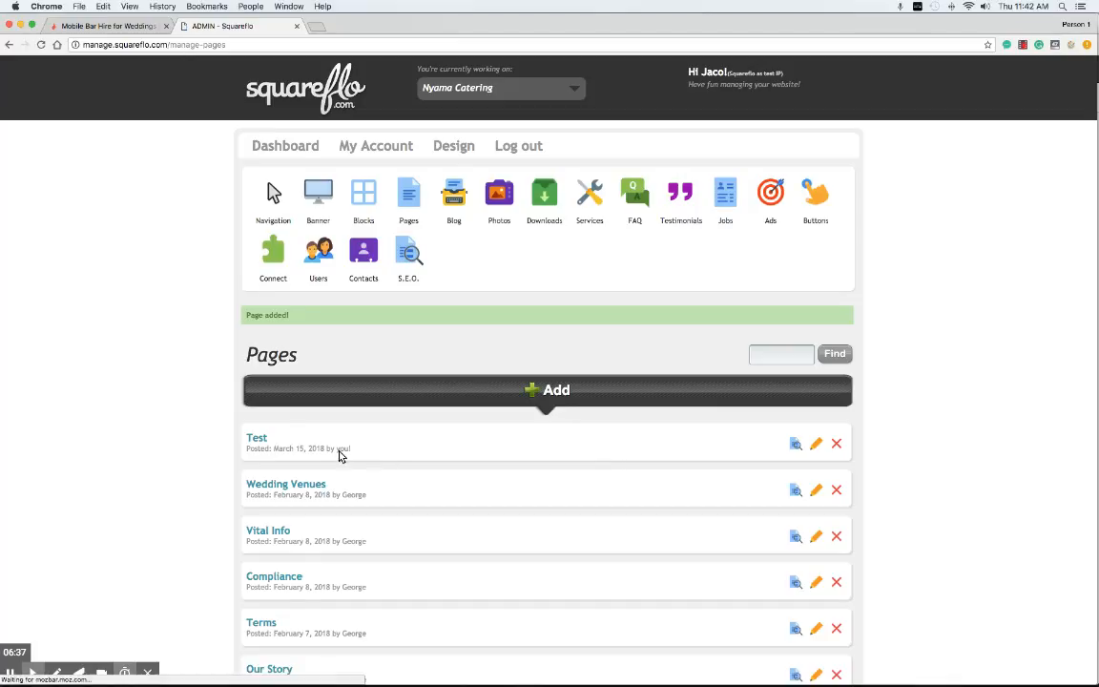
Step: In the navigation manager, drag Test under About so it sits between Terms and Recipes
left_click(273, 193)
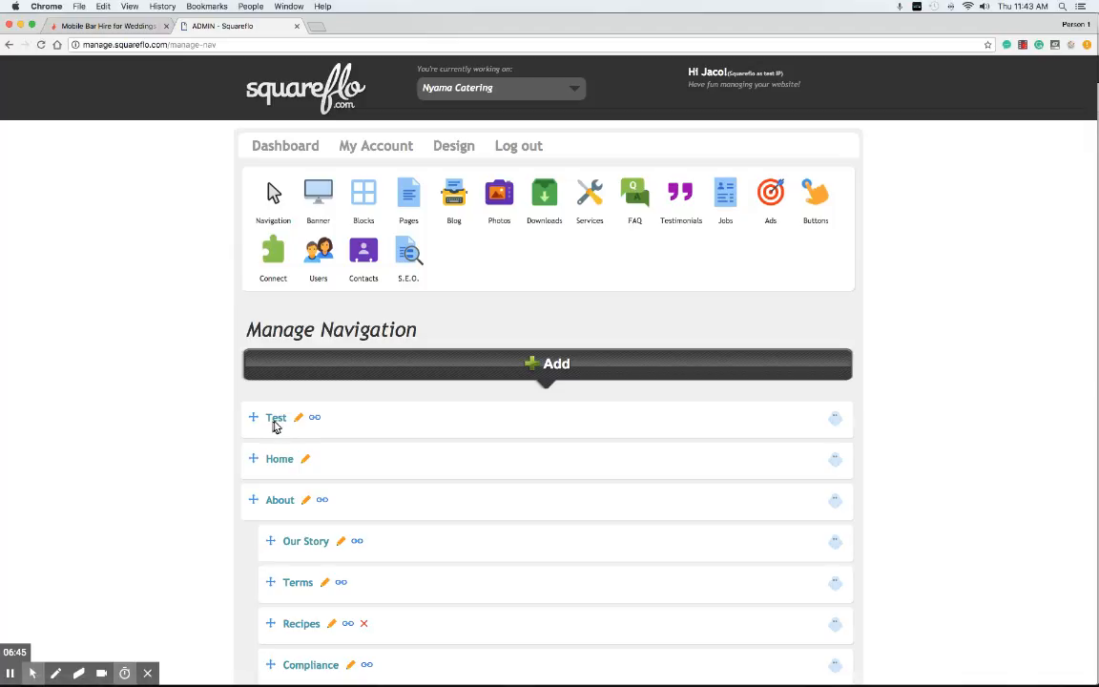
left_click_drag(254, 418, 270, 590)
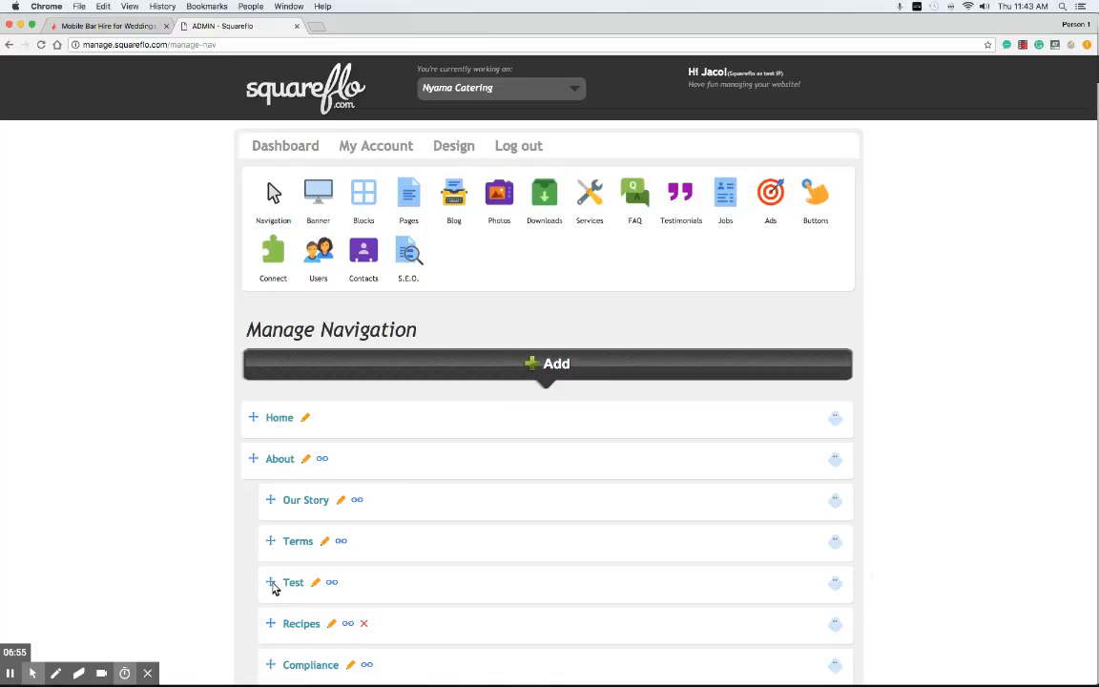
Step: Delete the Test page from the Pages list and confirm the deletion
left_click(401, 194)
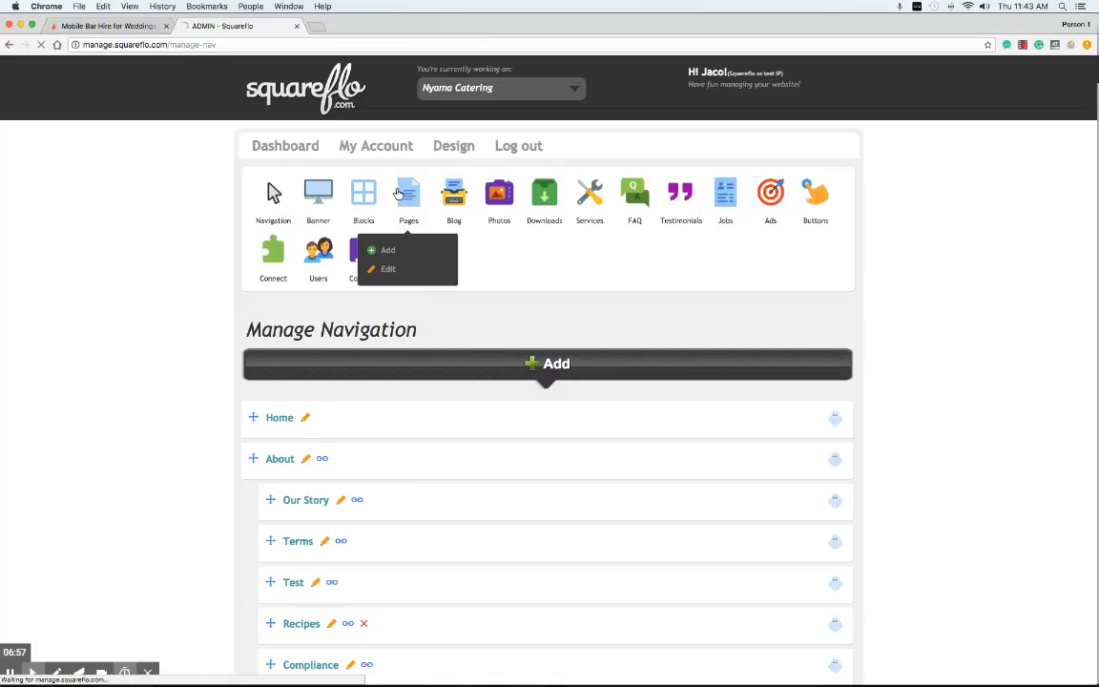
scroll(661, 399, "down", 3)
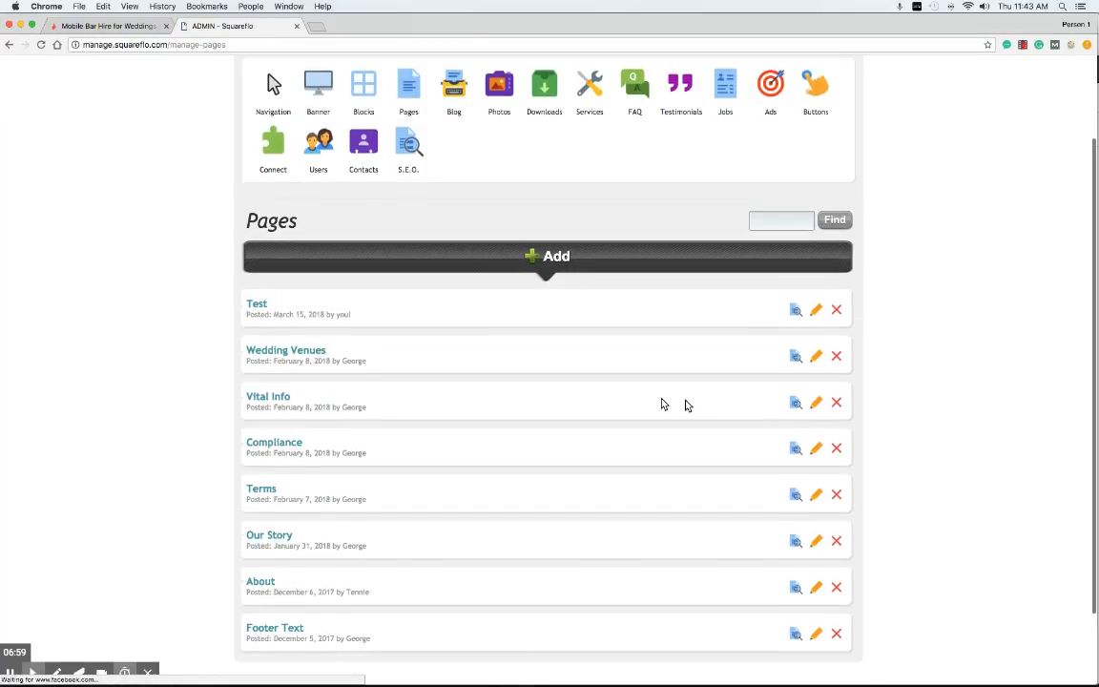
left_click(835, 311)
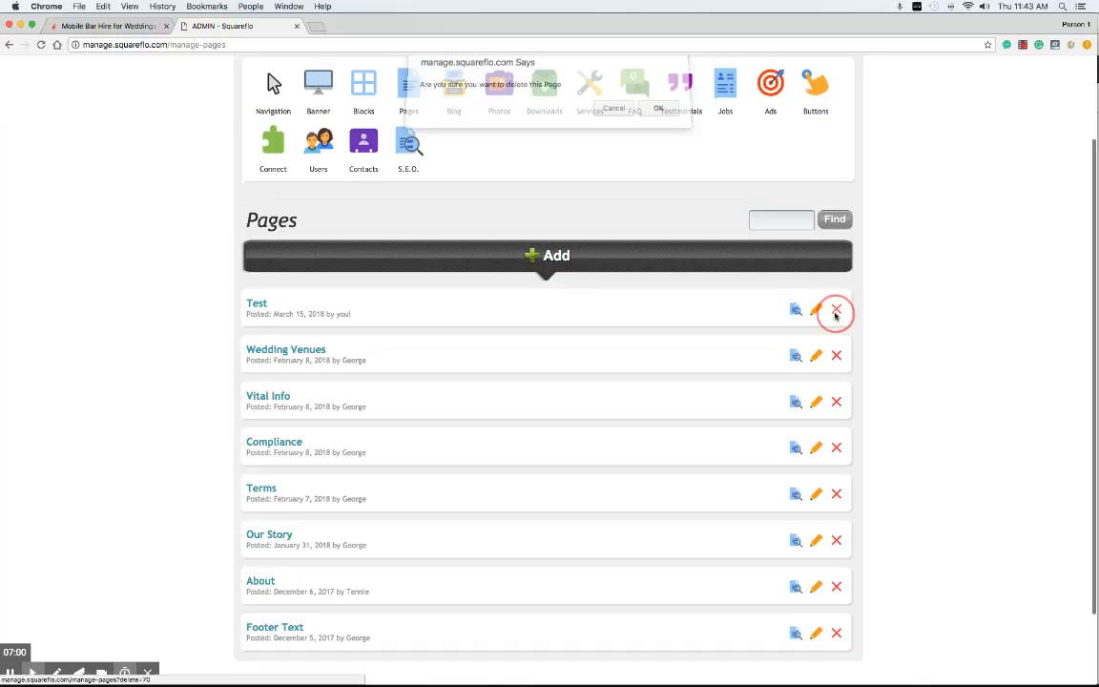
left_click(658, 111)
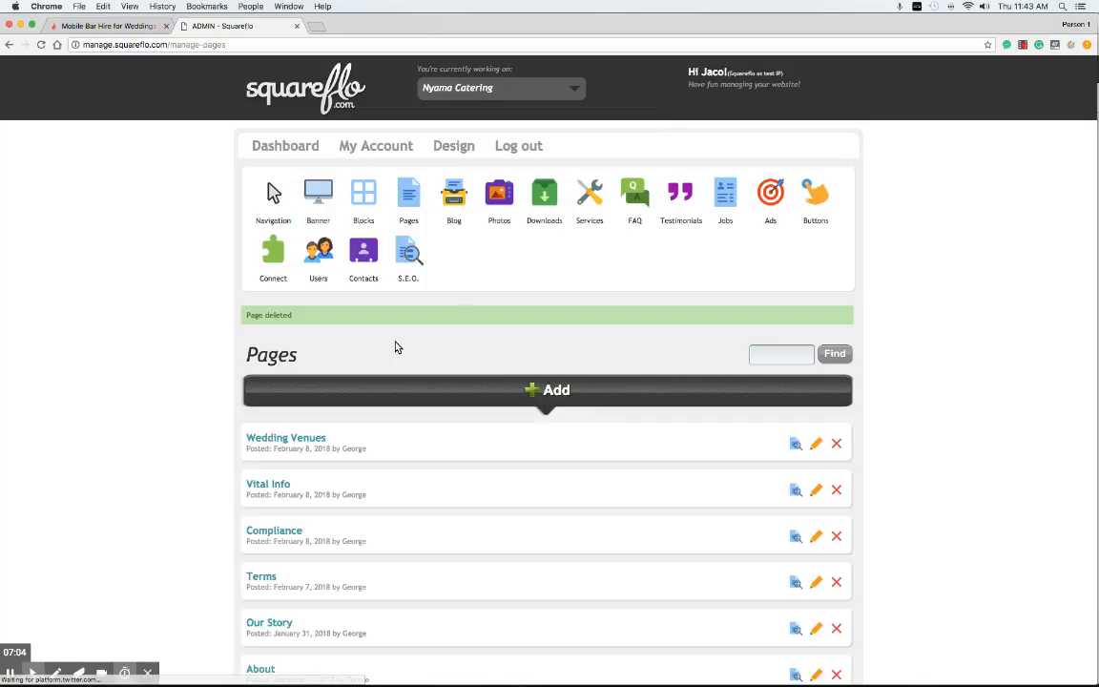
mouse_move(455, 204)
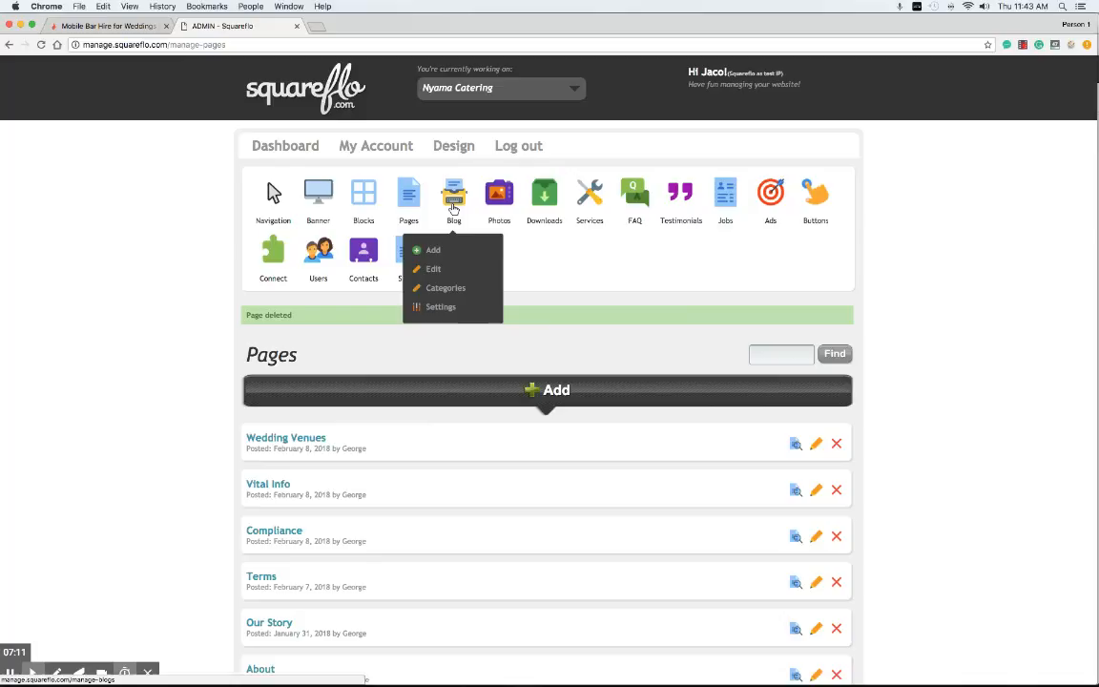
scroll(348, 363, "down", 5)
scroll(350, 366, "up", 5)
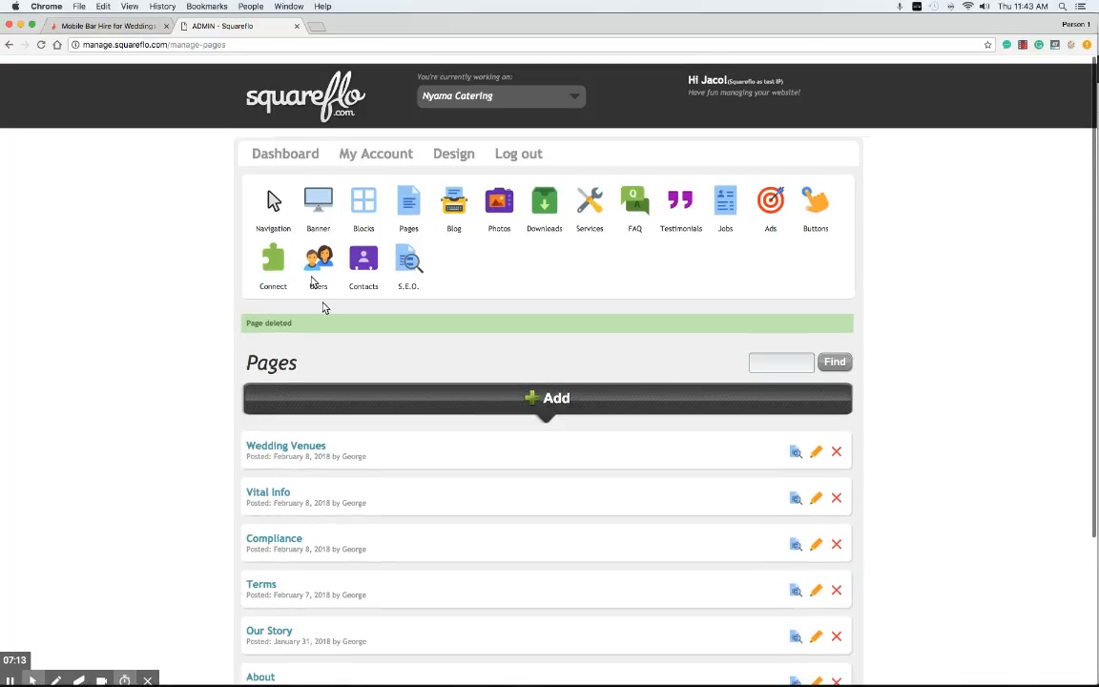
Step: Review the navigation list and the Blog posts list, then return to the navigation manager
left_click(273, 193)
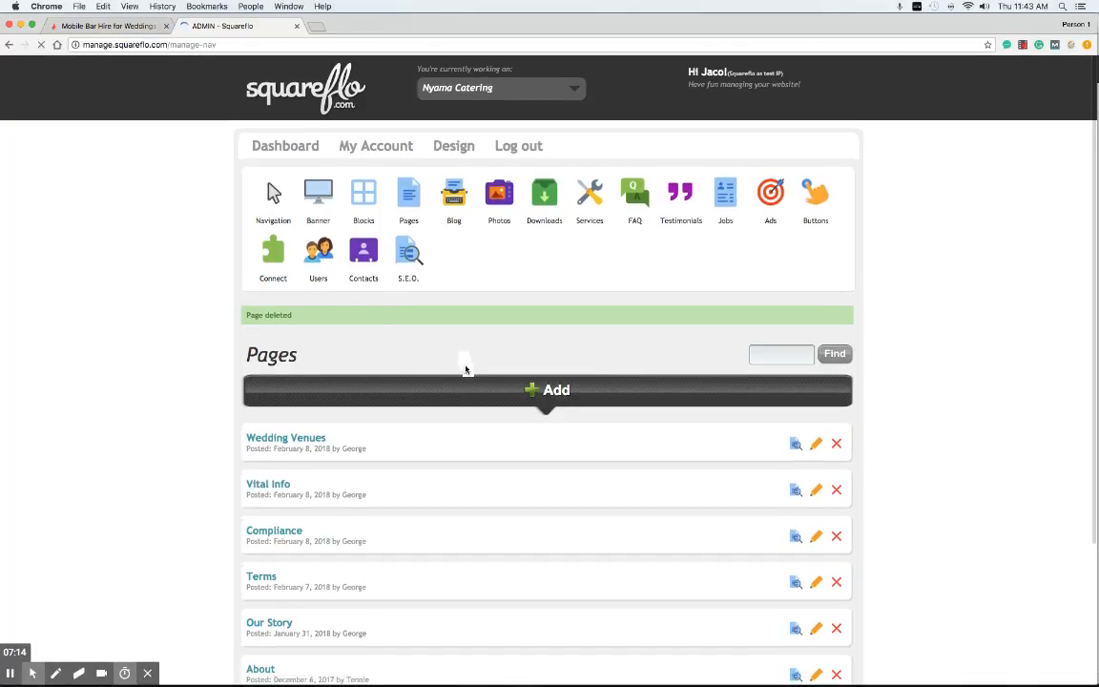
scroll(442, 339, "down", 10)
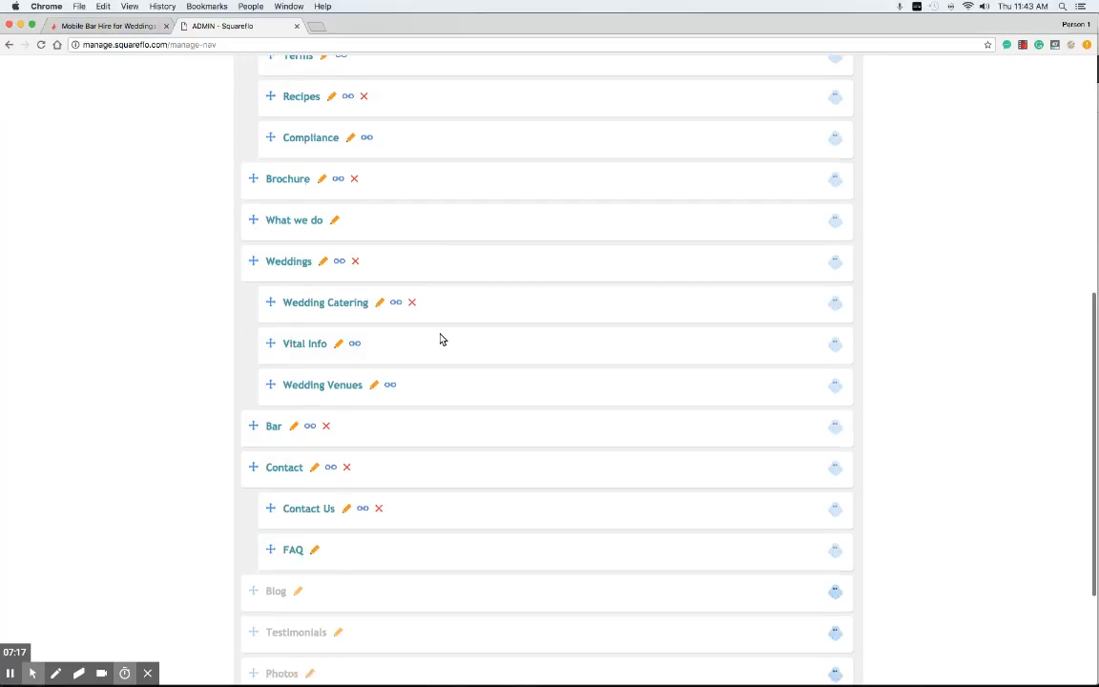
scroll(441, 339, "down", 4)
scroll(421, 368, "up", 12)
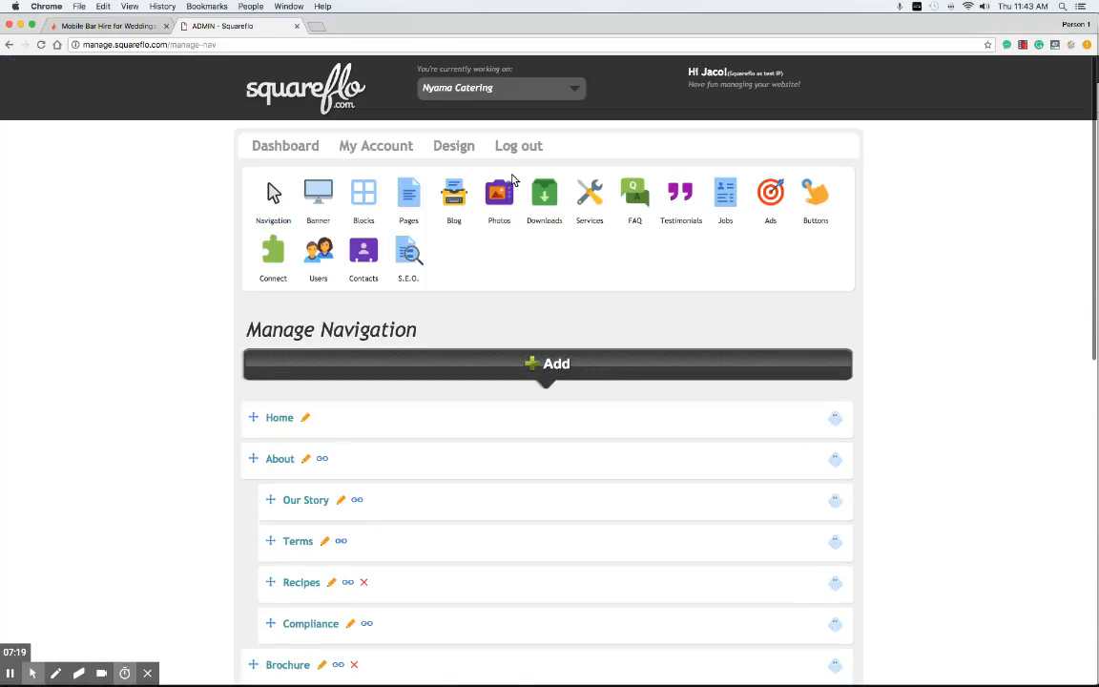
left_click(462, 221)
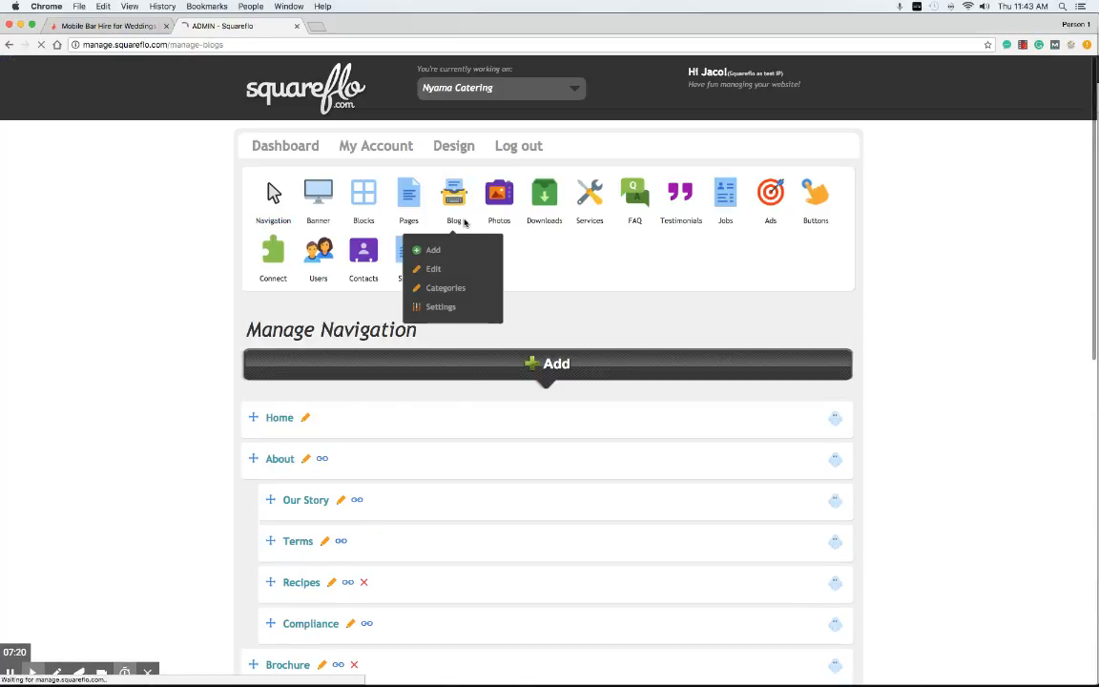
scroll(466, 277, "down", 4)
scroll(272, 138, "up", 3)
left_click(273, 136)
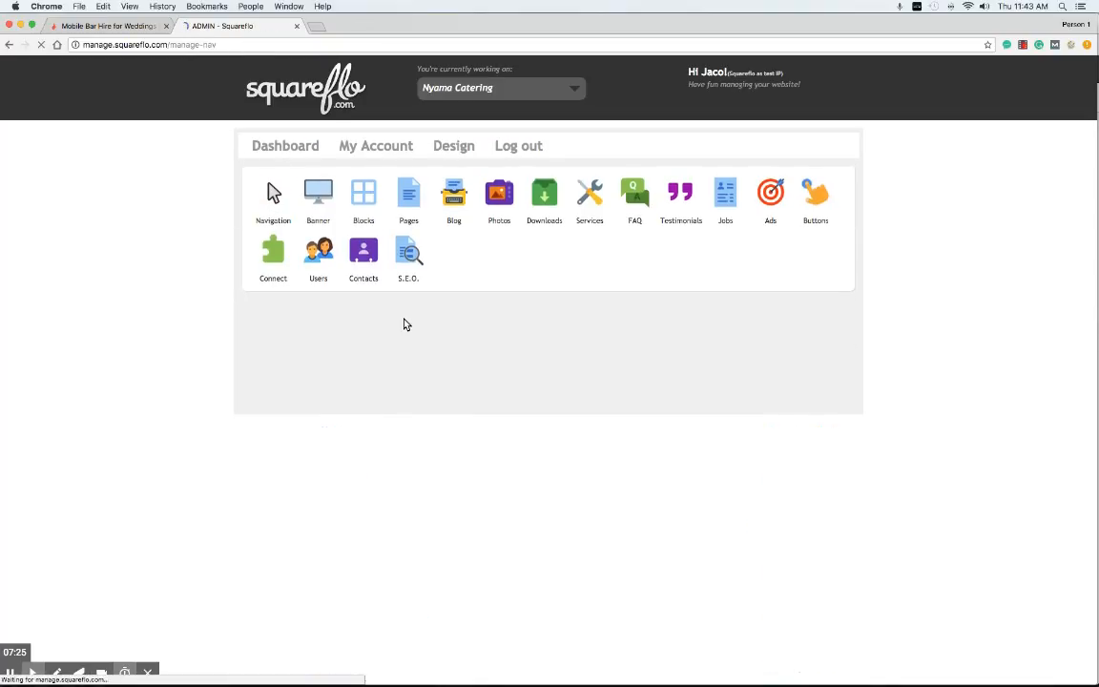
scroll(405, 302, "down", 10)
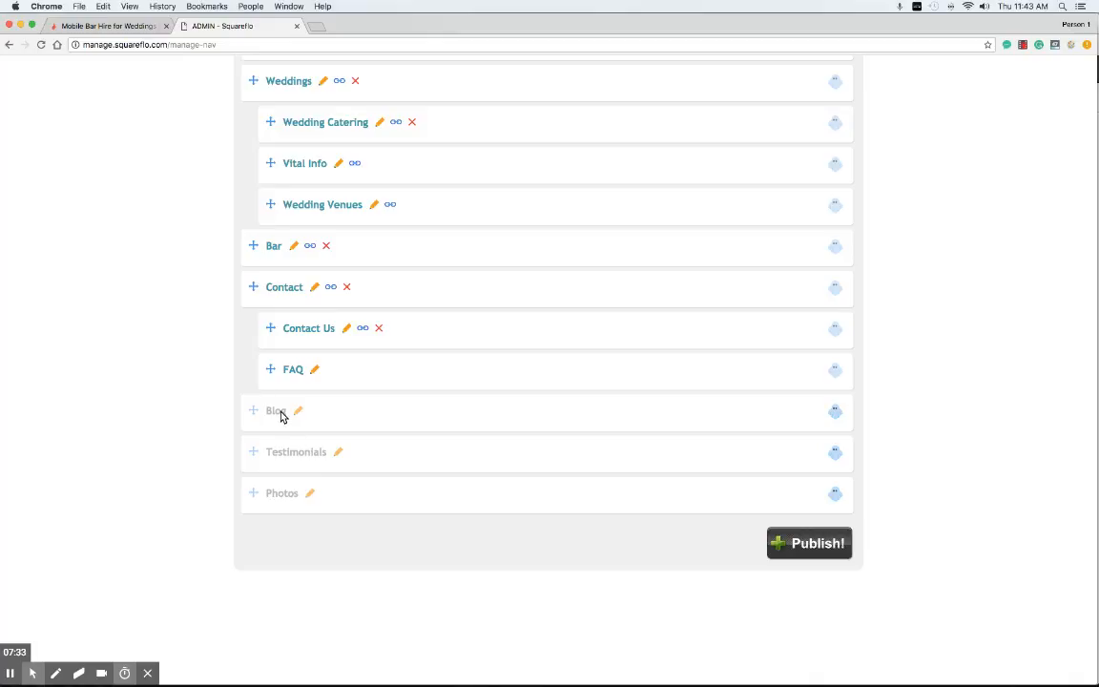
scroll(283, 448, "up", 2)
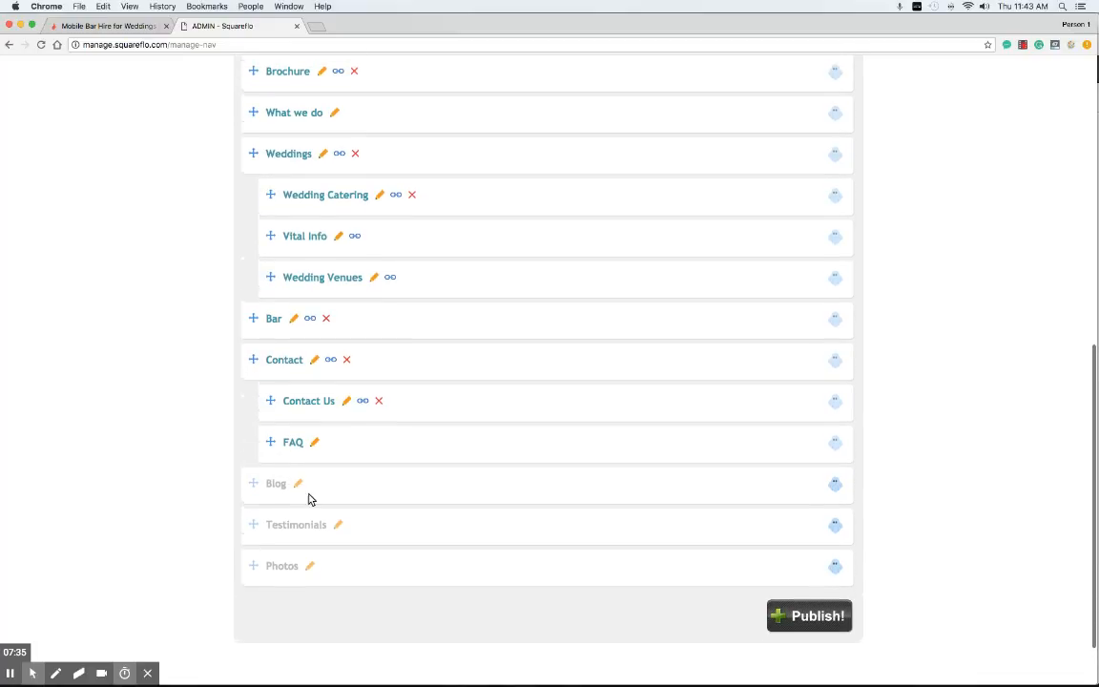
Step: Make the greyed-out Blog tab visible and rename it to 'News'
left_click(296, 485)
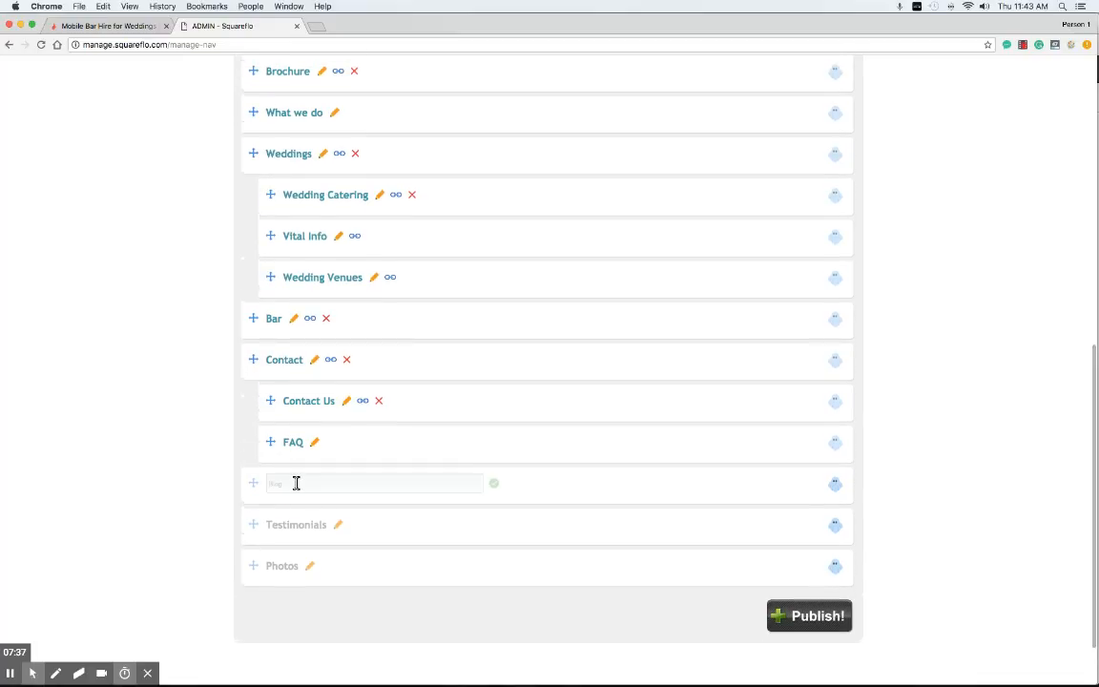
left_click(495, 486)
left_click(833, 483)
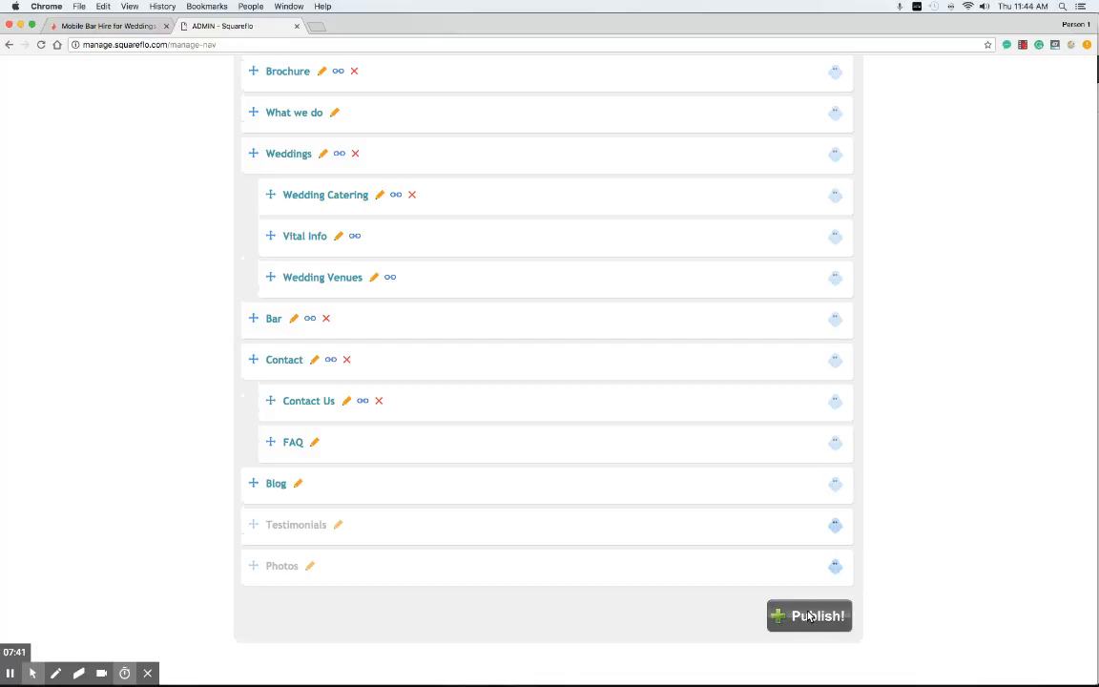
left_click(297, 482)
left_click_drag(303, 485, 269, 488)
type("News")
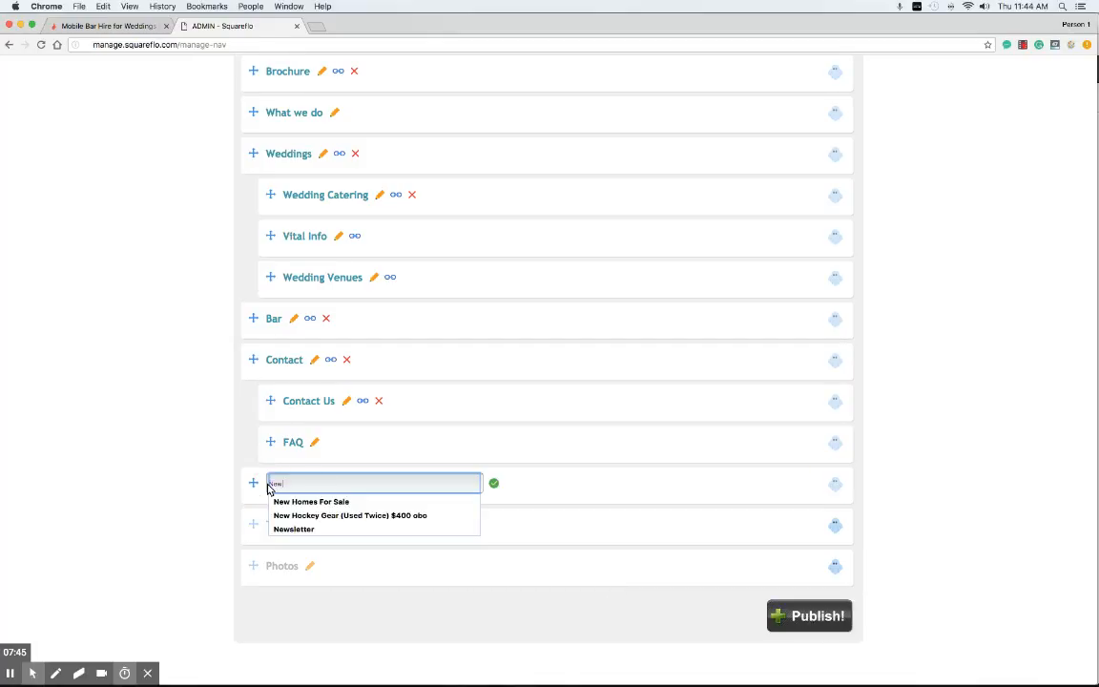
left_click(493, 484)
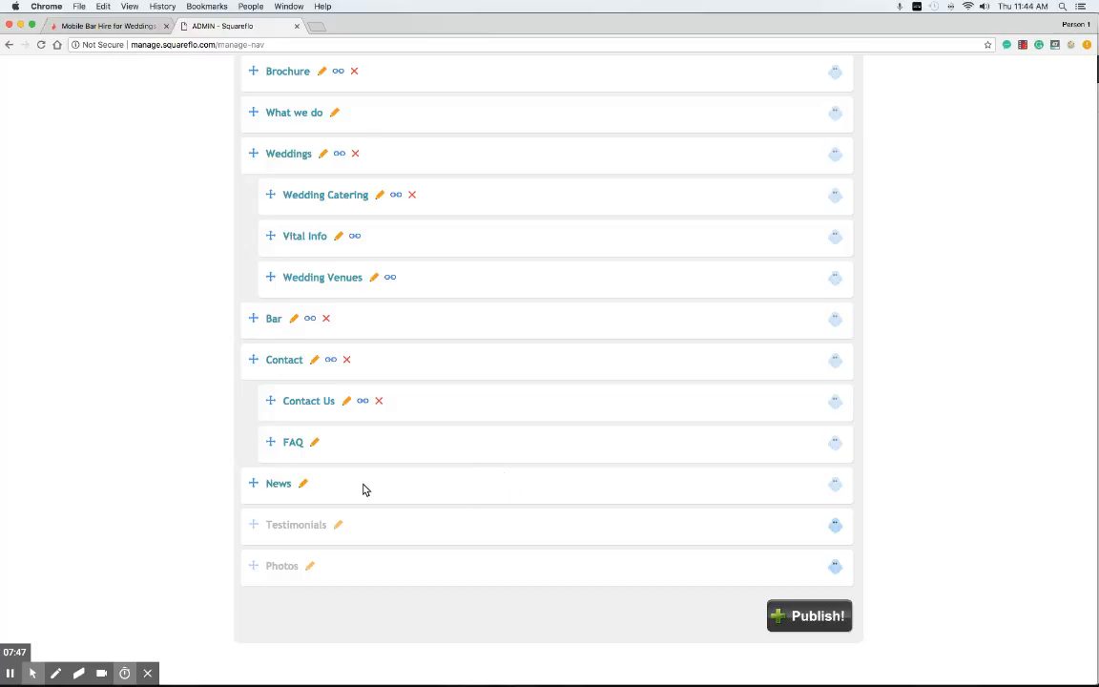
Step: Rename the tab back to 'Blog' and publish the updated navigation
left_click(304, 485)
left_click_drag(302, 481, 273, 483)
type("Blog")
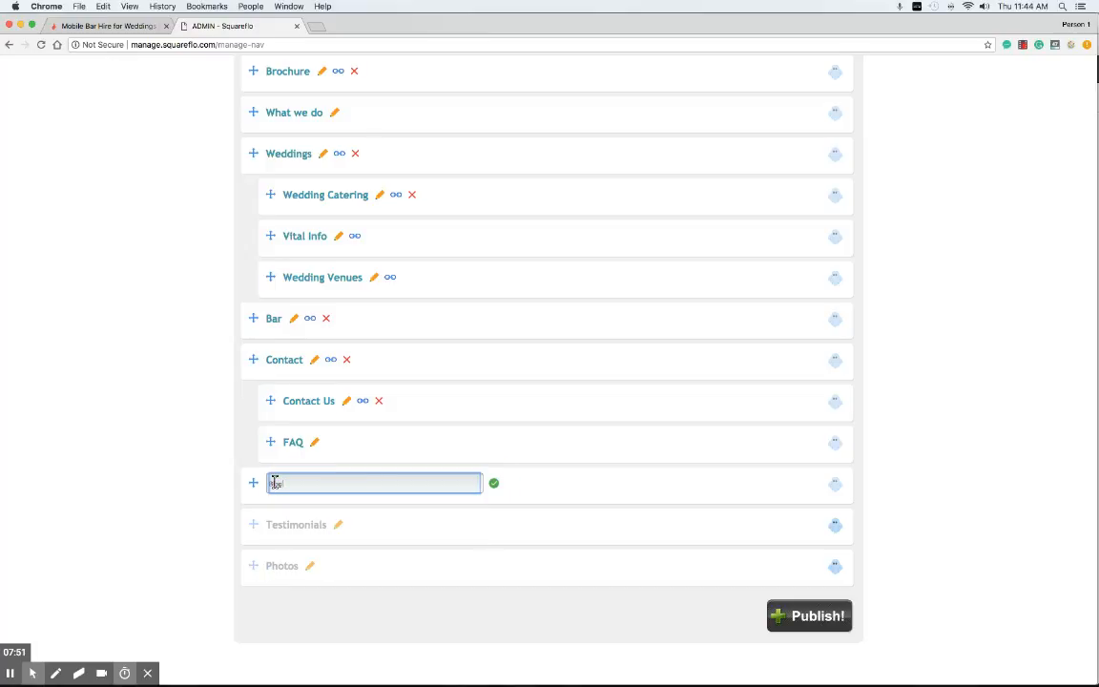
left_click(494, 484)
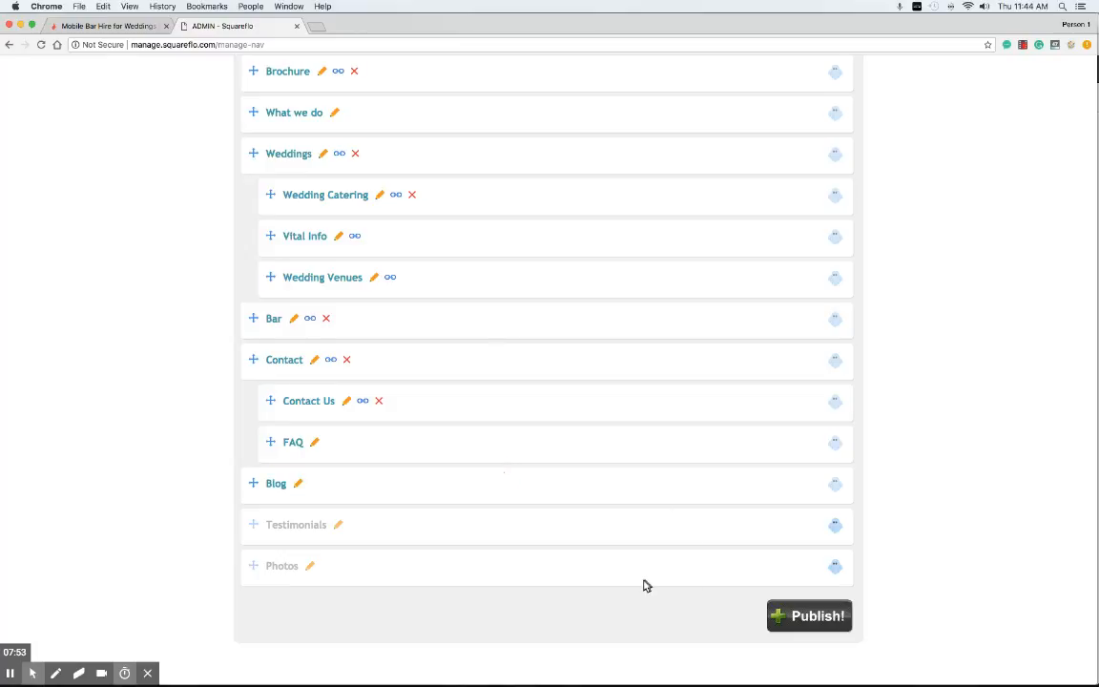
left_click(815, 616)
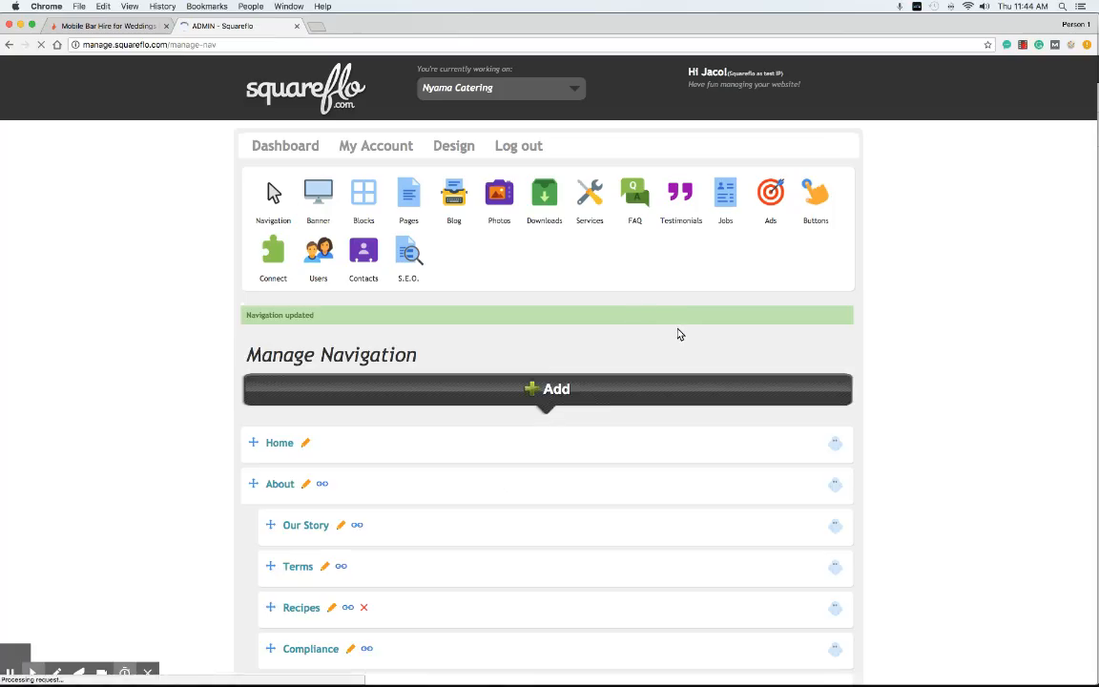
scroll(677, 334, "down", 3)
scroll(677, 334, "down", 2)
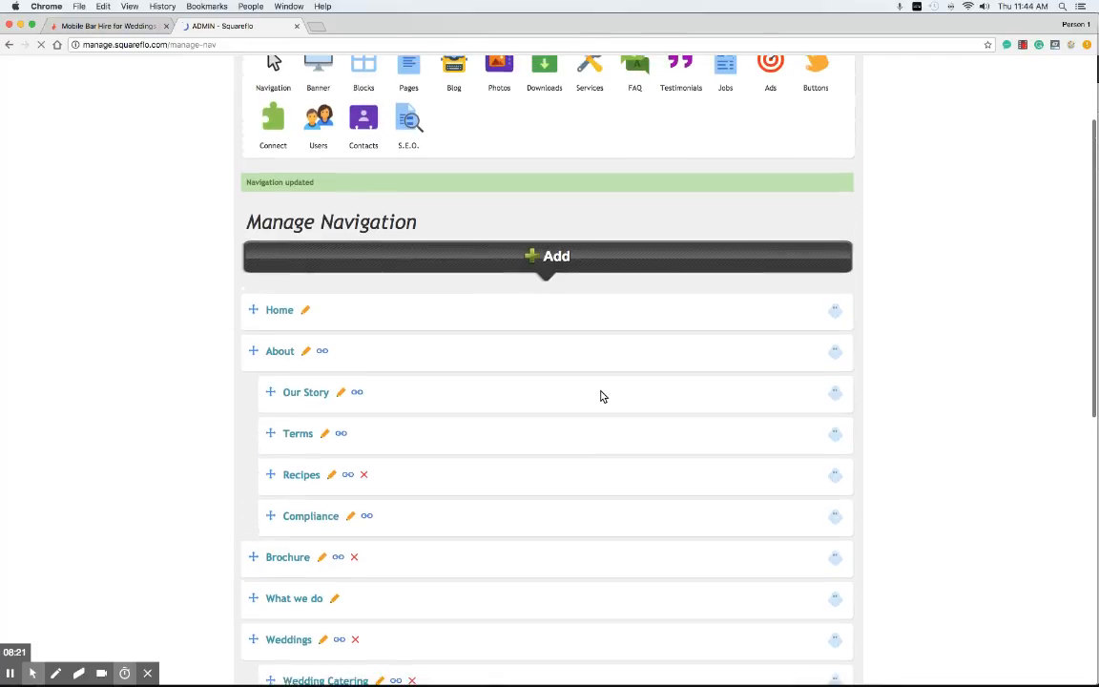
scroll(601, 396, "down", 3)
scroll(601, 396, "down", 3)
scroll(601, 396, "up", 5)
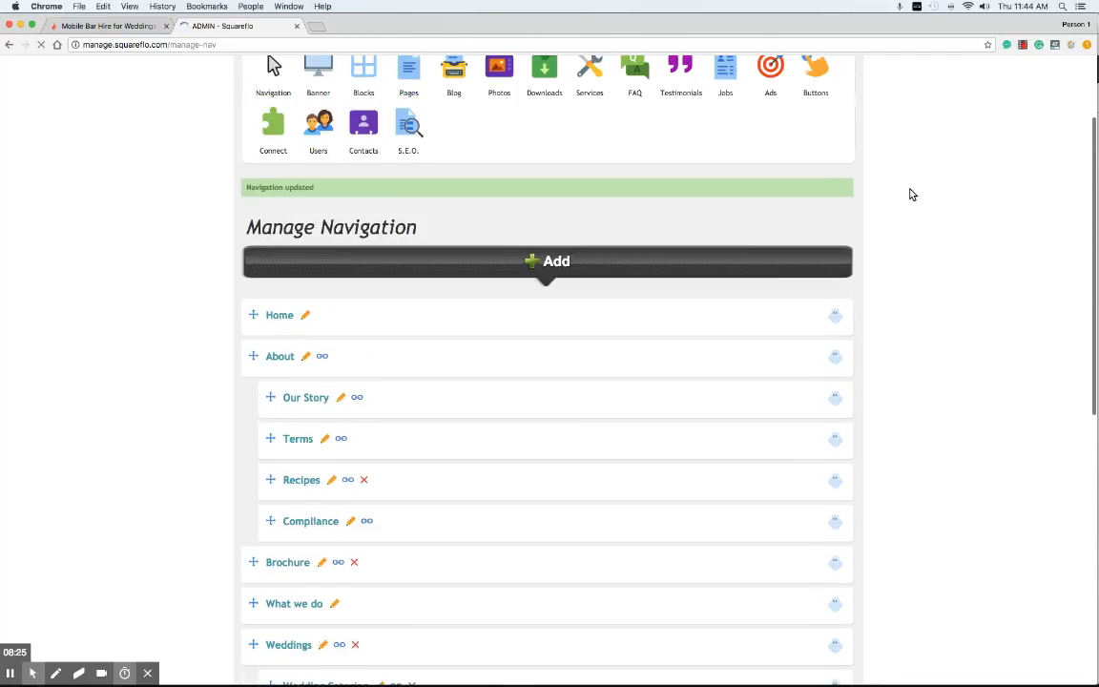